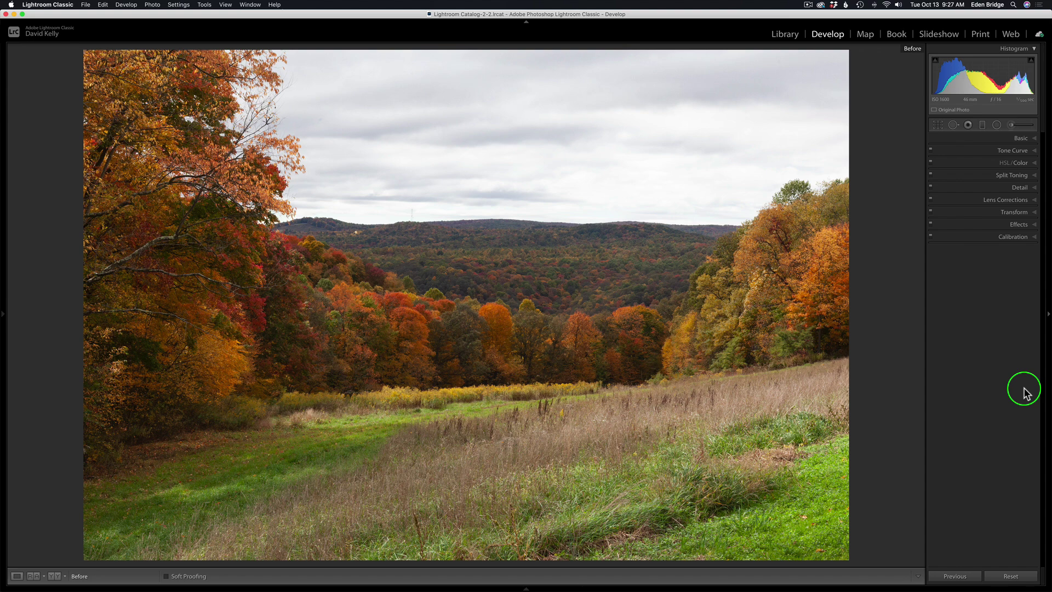
- Compare the landscape before and after, and review its Basic, Detail and Lens Corrections settings
key("backslash")
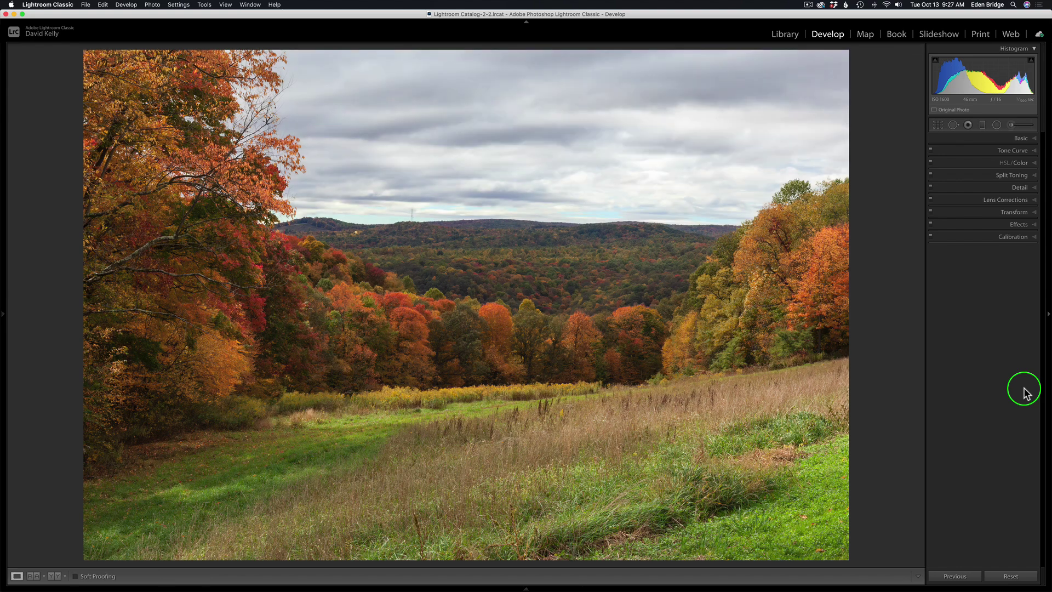
left_click(1026, 138)
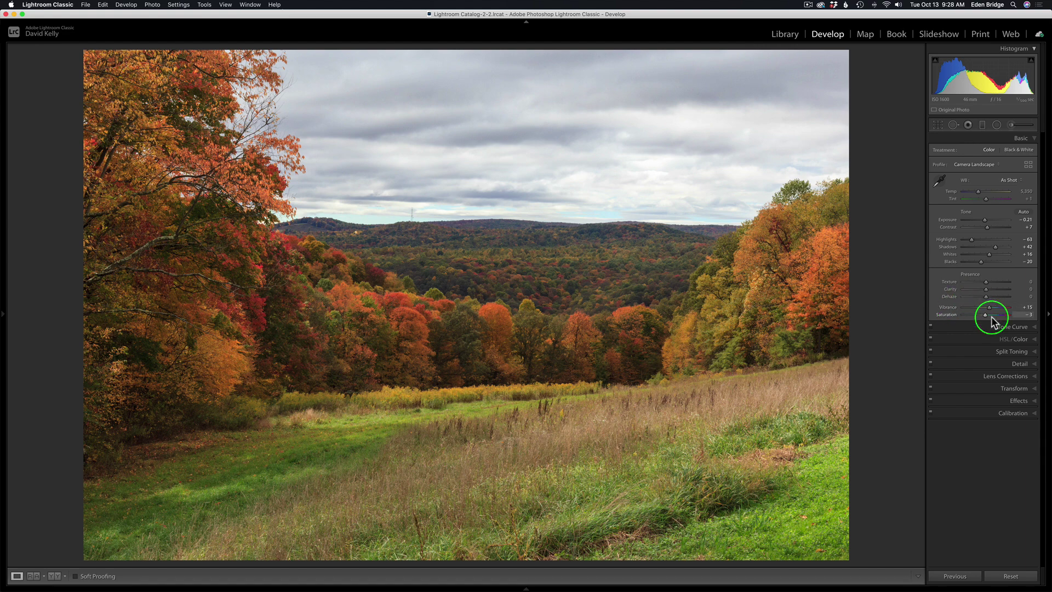
left_click(1005, 363)
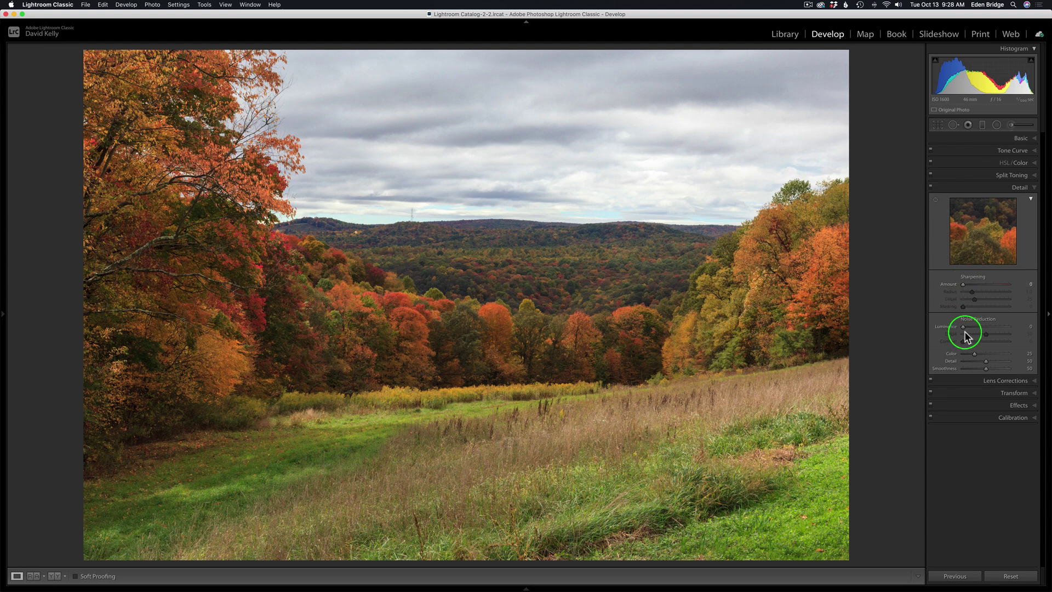
left_click(1008, 380)
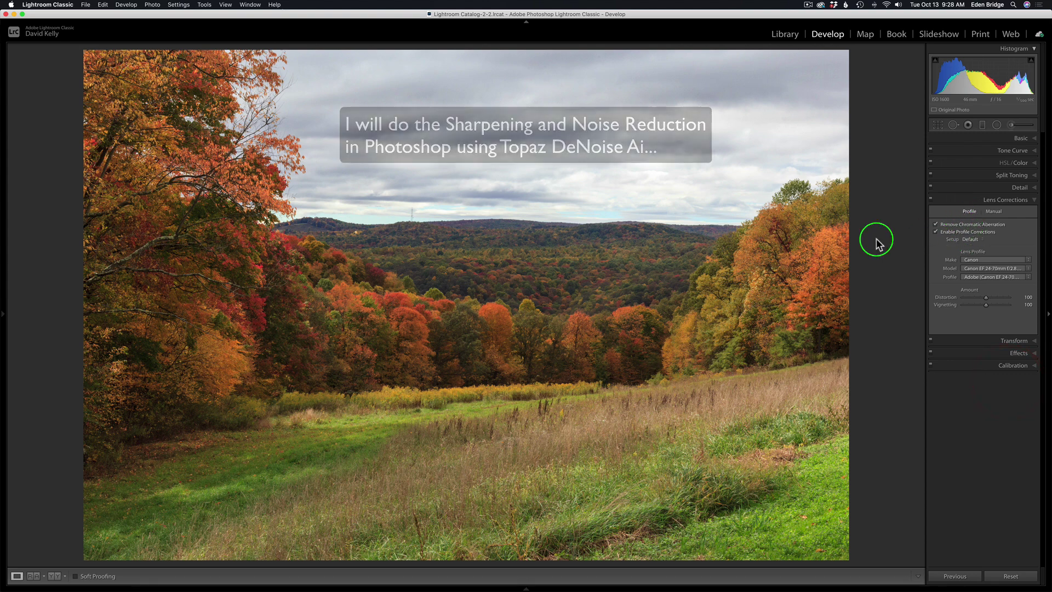
- Send the autumn landscape photo to Adobe Photoshop 2020 for editing
right_click(568, 217)
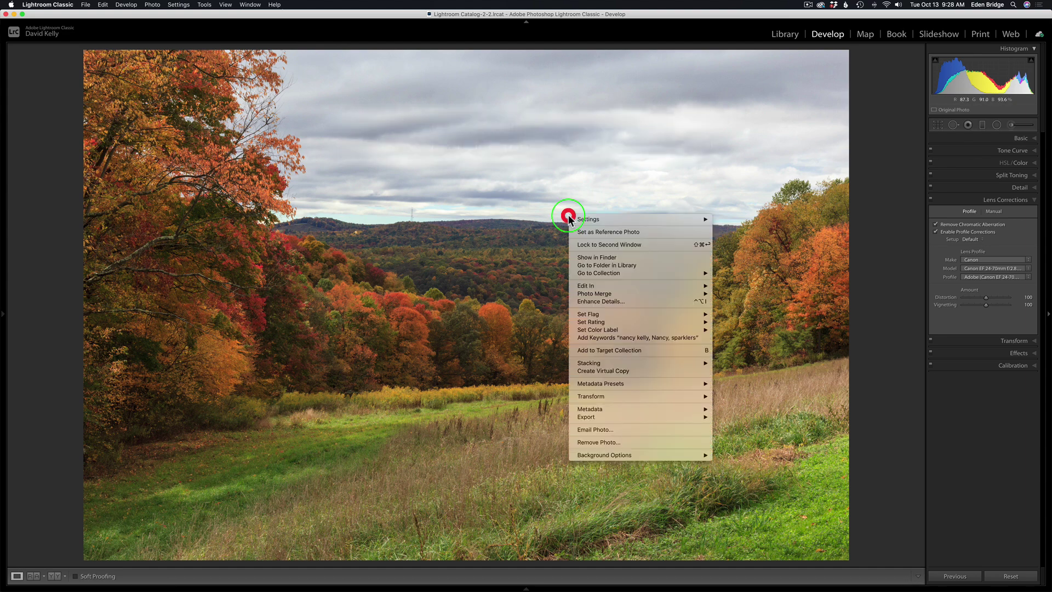
mouse_move(603, 288)
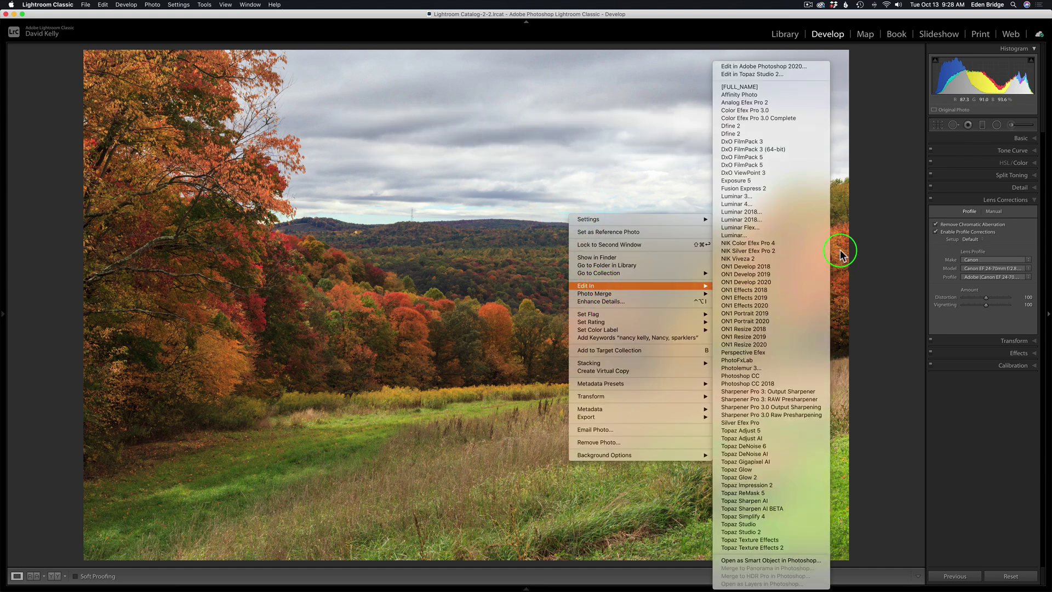
left_click(789, 65)
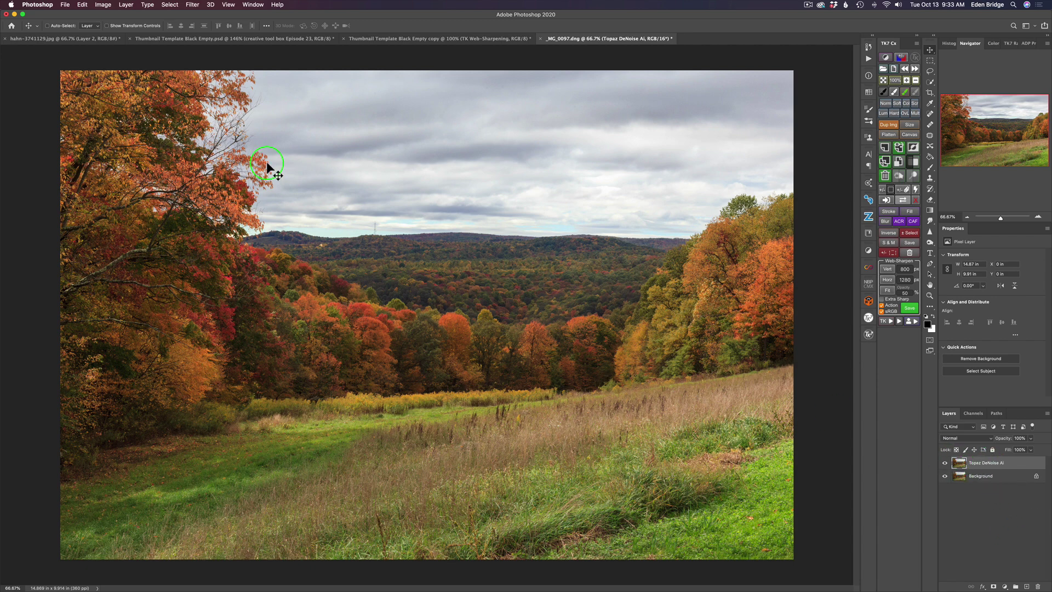
- Launch the Topaz DeNoise AI filter on the Topaz DeNoise Ai layer and dismiss the update offer
left_click(193, 5)
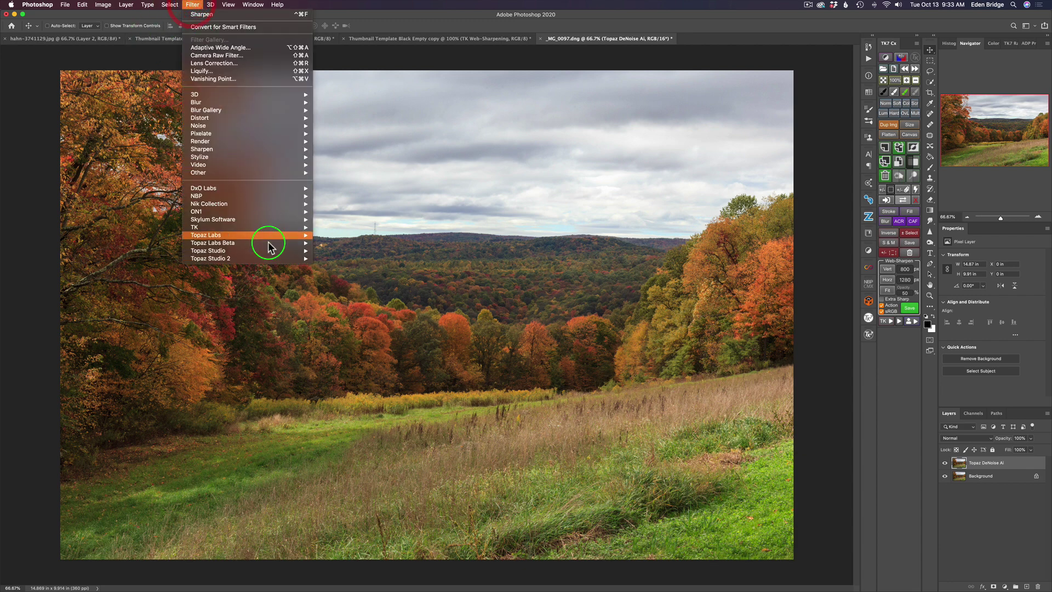
mouse_move(267, 244)
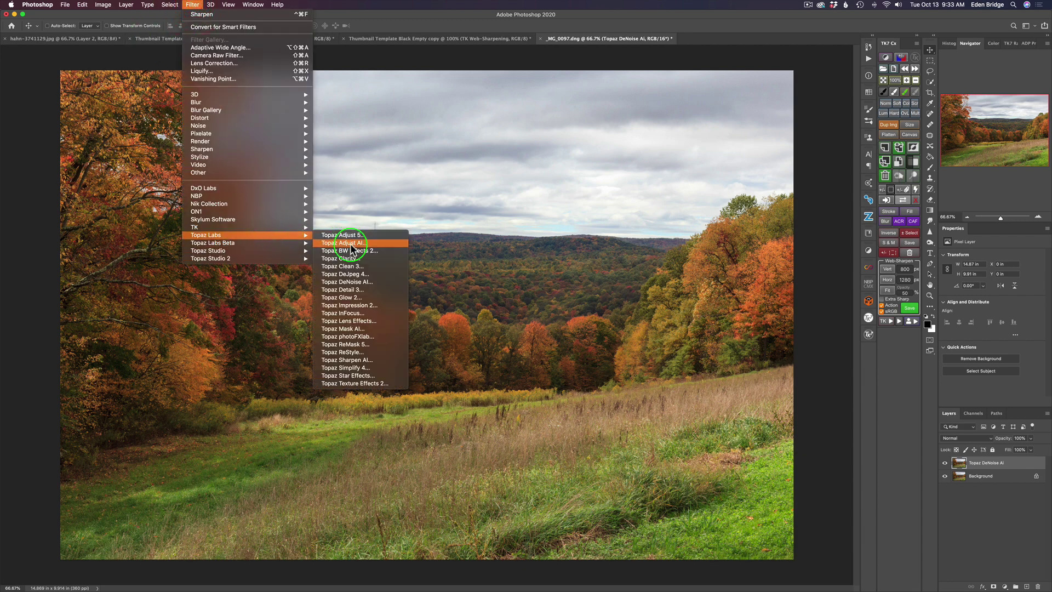
left_click(363, 283)
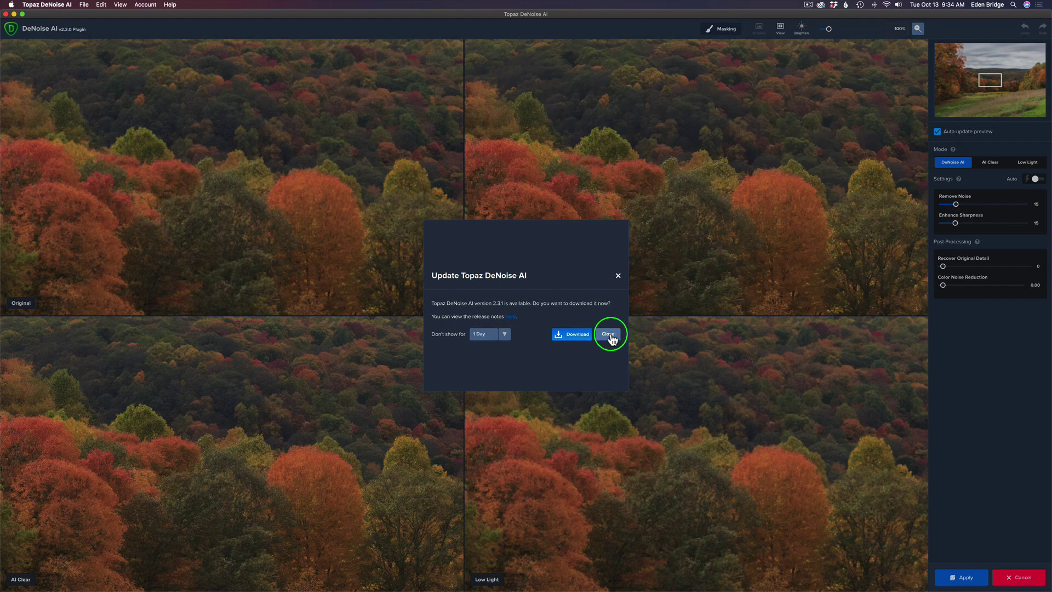
left_click(609, 336)
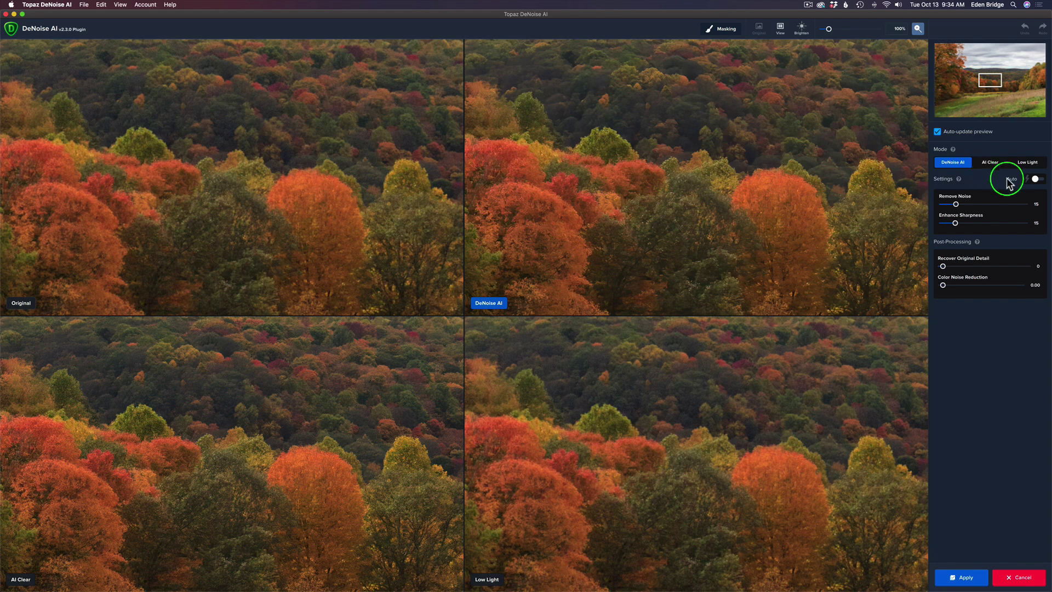
- Turn on automatic DeNoise AI settings, raise Enhance Sharpness to 48, and apply the result to the layer
left_click(1037, 179)
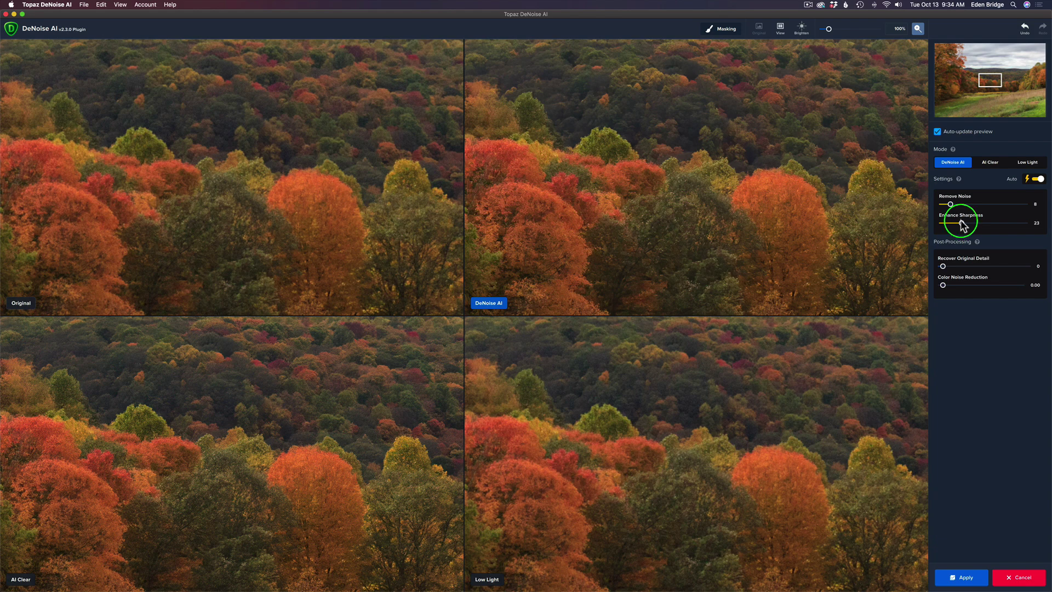
left_click_drag(960, 220, 981, 222)
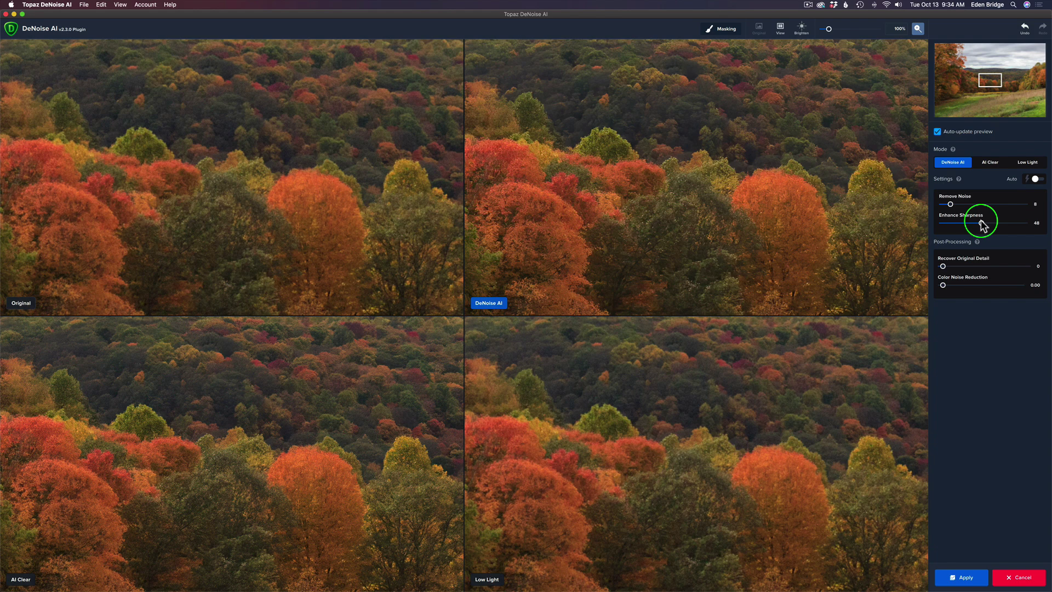
left_click(966, 579)
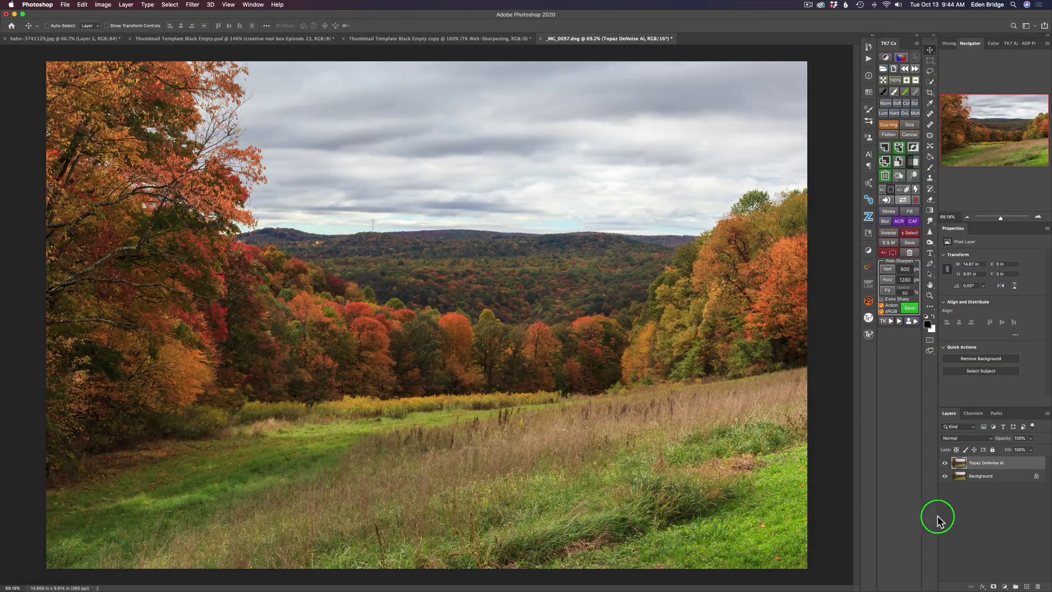
- Compare the tree detail up close with the Topaz DeNoise Ai layer hidden and shown
scroll(530, 316, "up", 10)
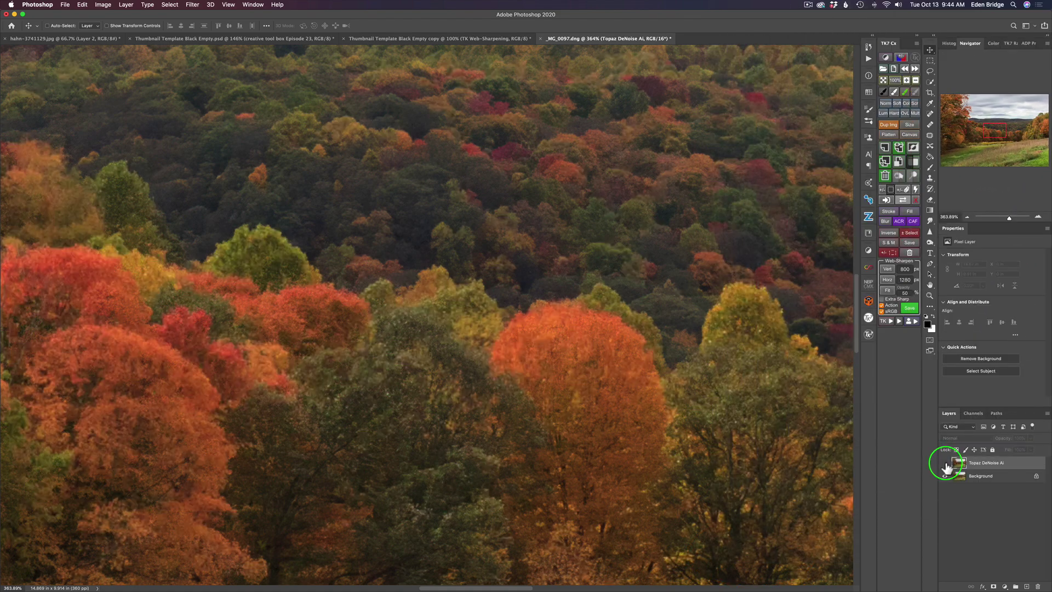
left_click(944, 463)
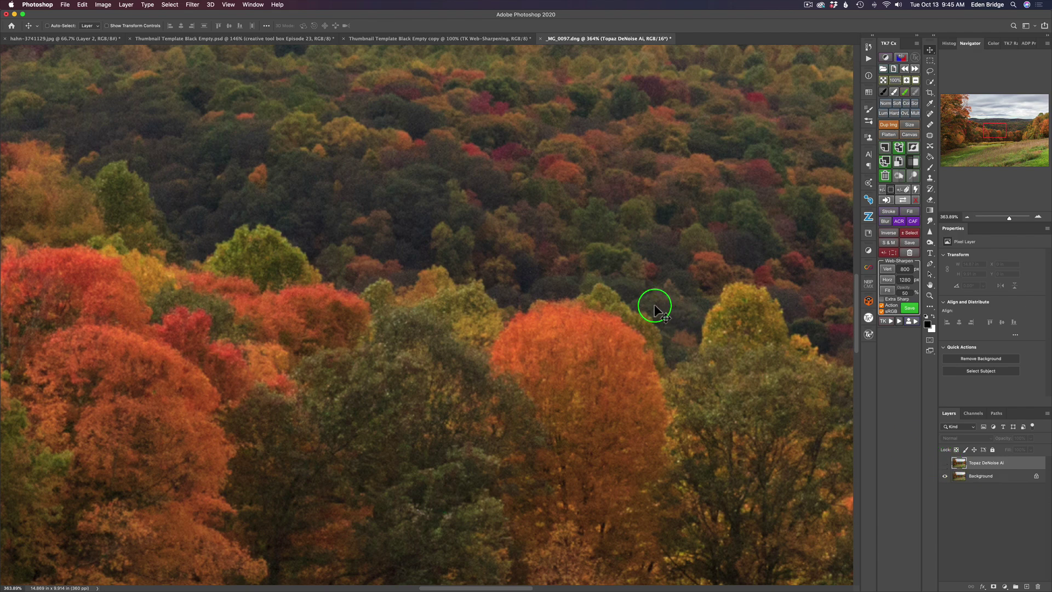
left_click(944, 464)
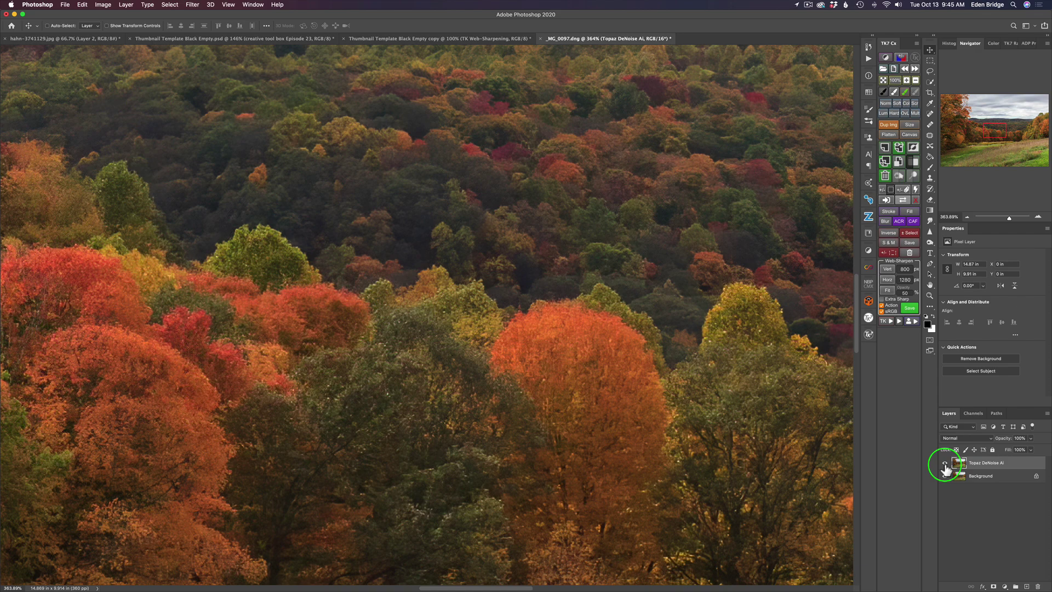
key("super+minus")
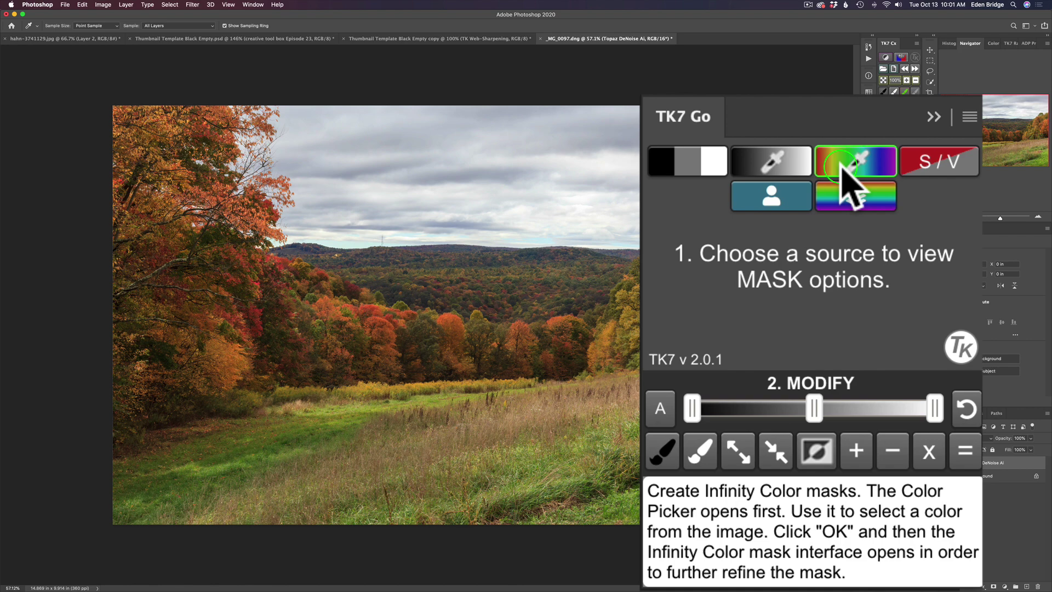
- Create a TK7 Infinity Color mask from an orange sampled in the foliage of the large foreground tree
left_click(626, 220)
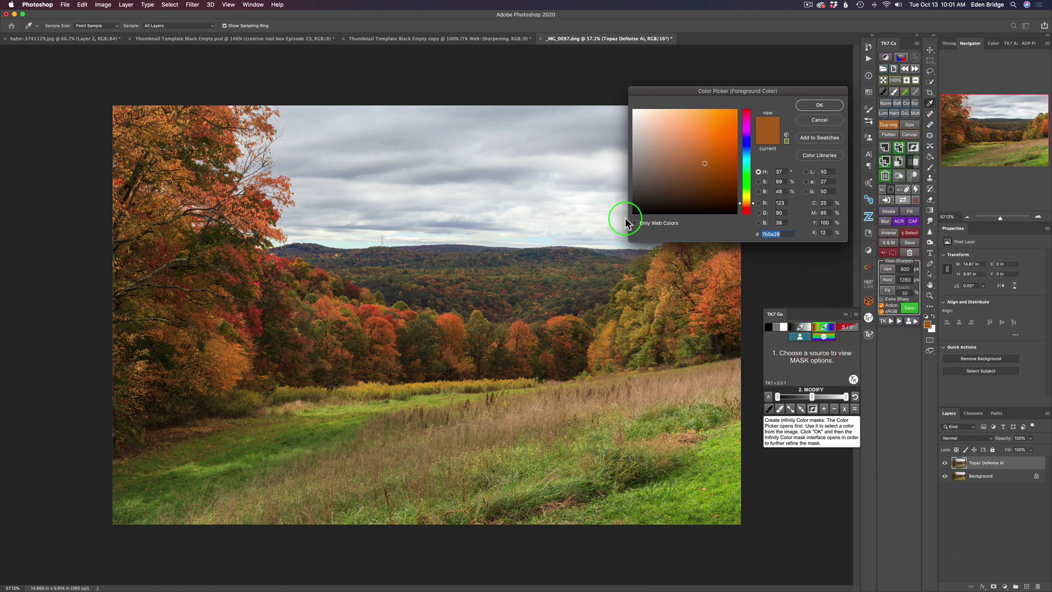
left_click(175, 122)
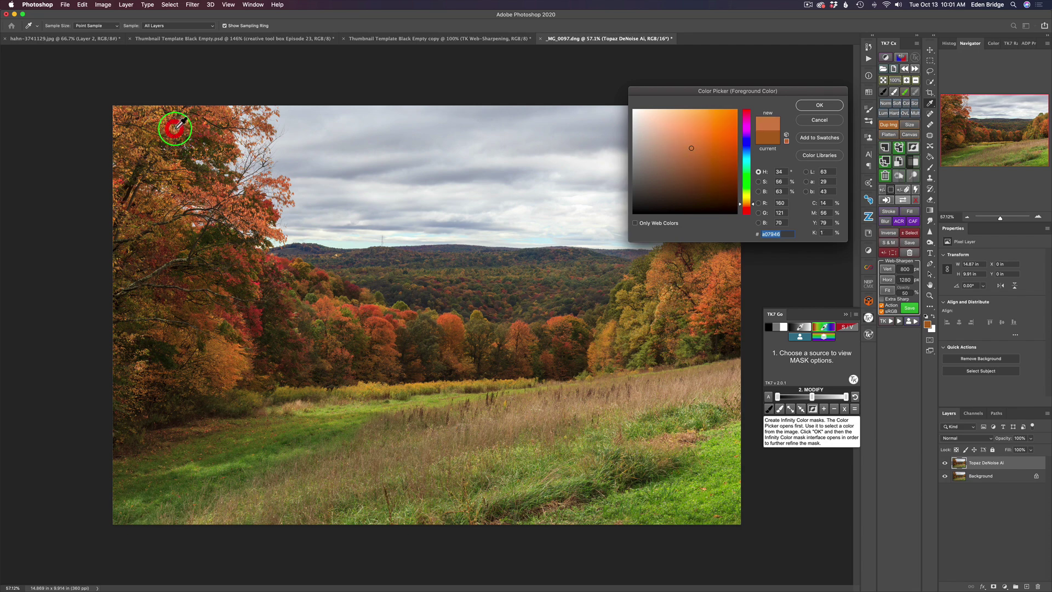
left_click(819, 105)
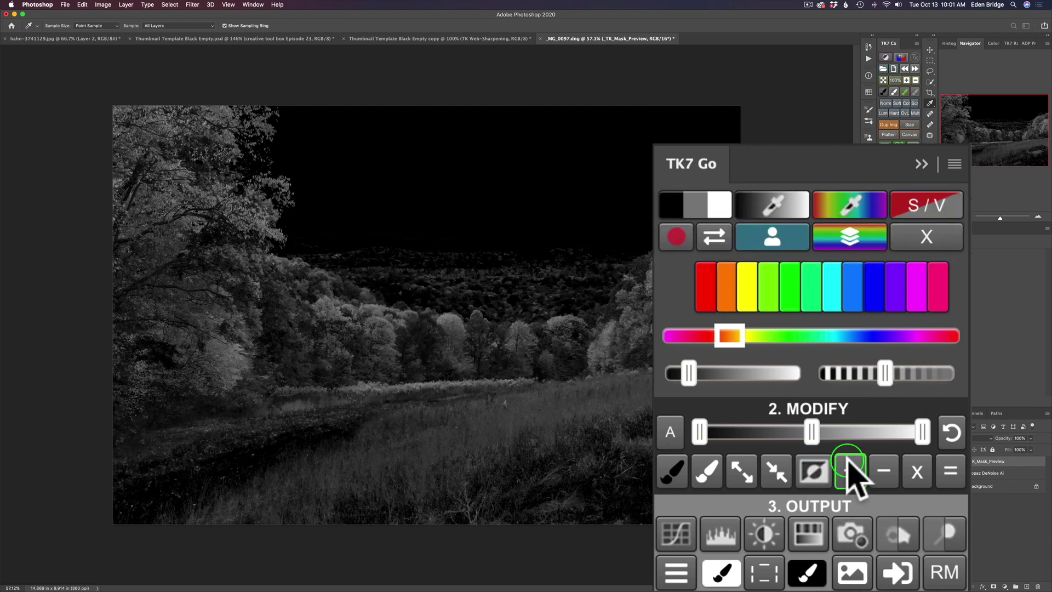
- Fine-tune the orange mask so the foliage is slightly brighter, and output it as a masked Curves adjustment layer
mouse_move(886, 373)
left_mouse_down()
mouse_move(915, 375)
mouse_move(891, 377)
left_mouse_up()
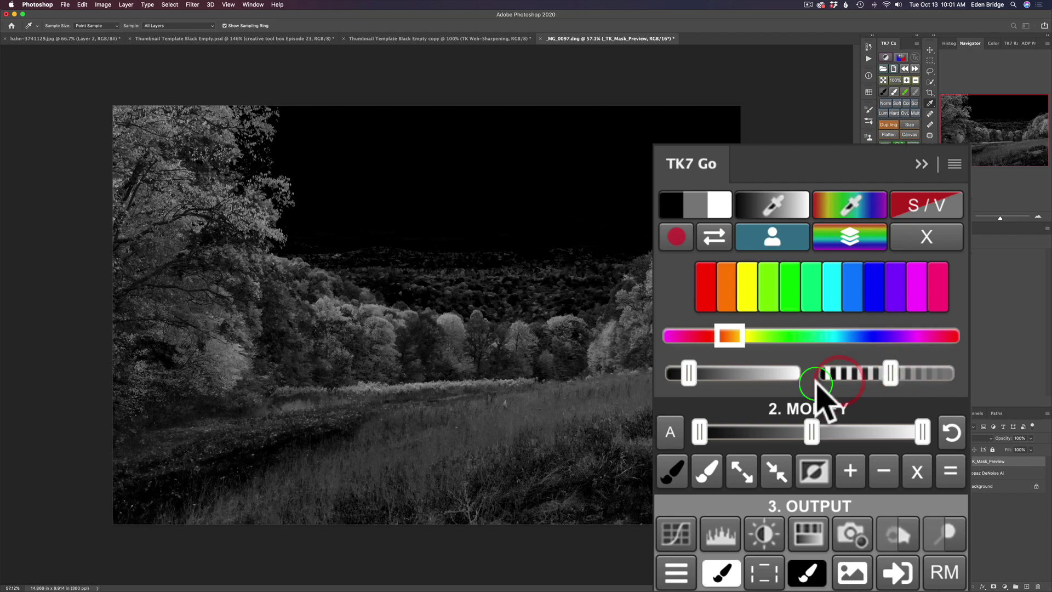
left_click_drag(688, 374, 748, 378)
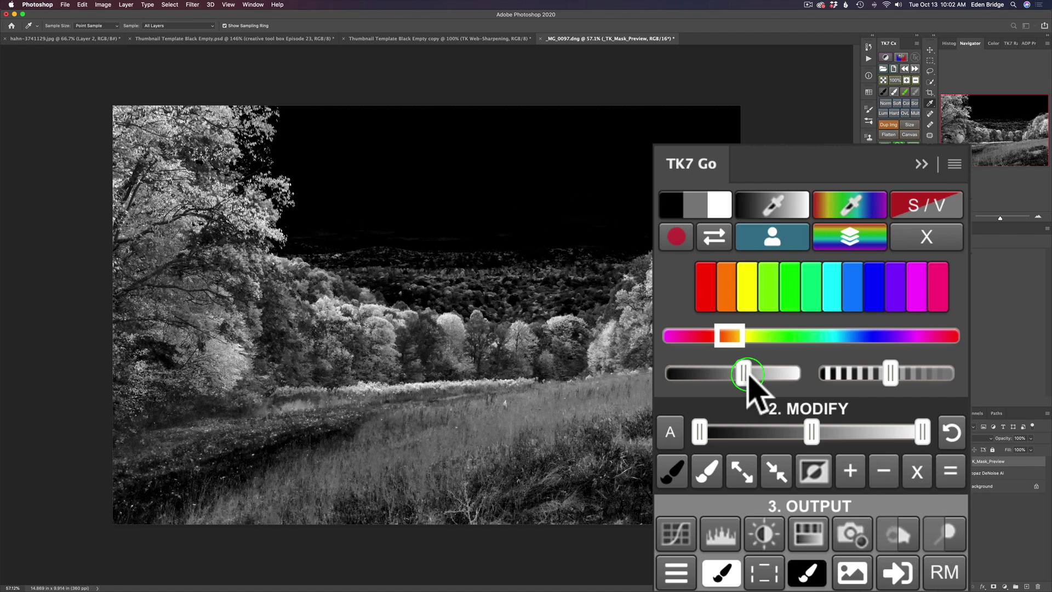
left_click_drag(748, 377, 717, 376)
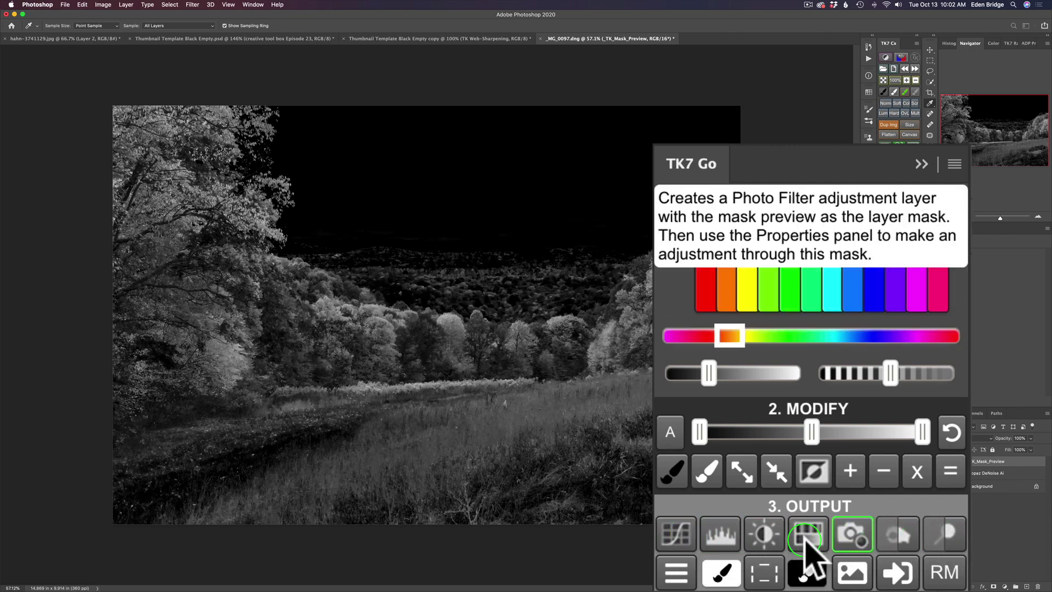
left_click(678, 535)
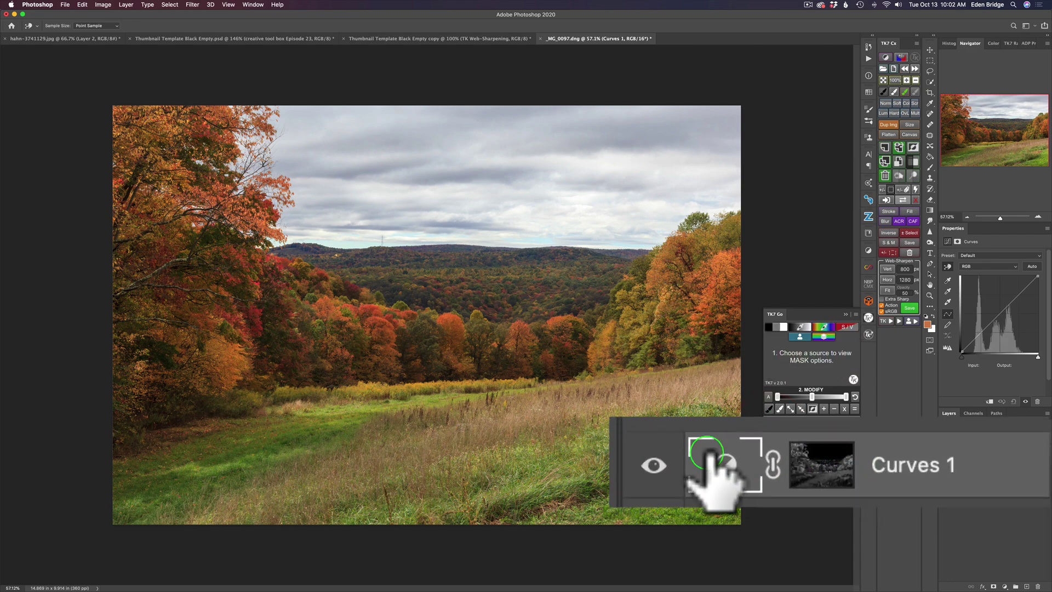
- Brighten the orange foliage by raising the curve's midtones to output 175 and anchoring the shadows at input 52, output 63
left_click(998, 306)
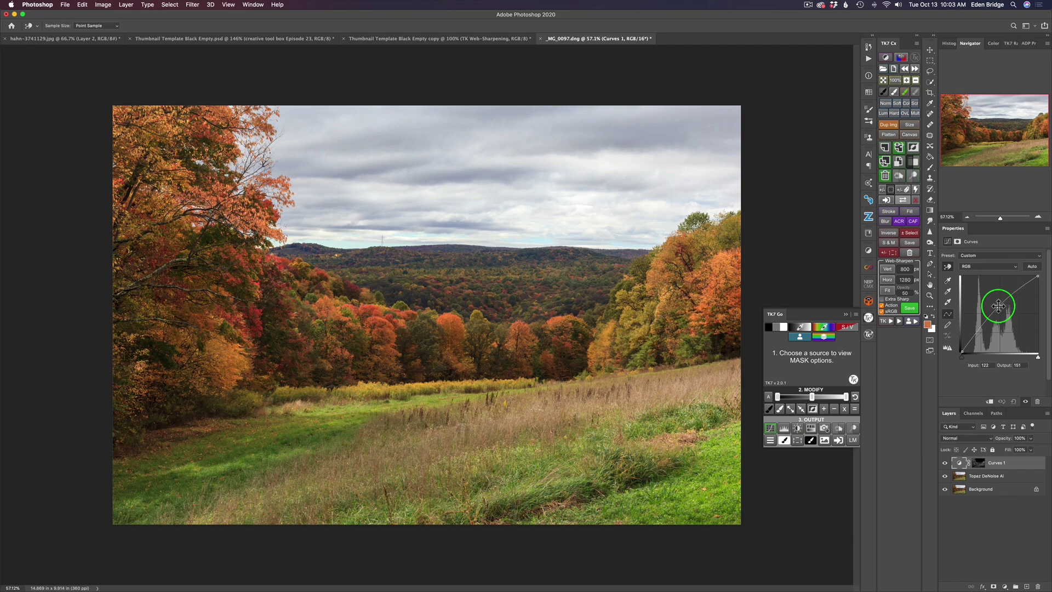
left_click_drag(998, 306, 1000, 299)
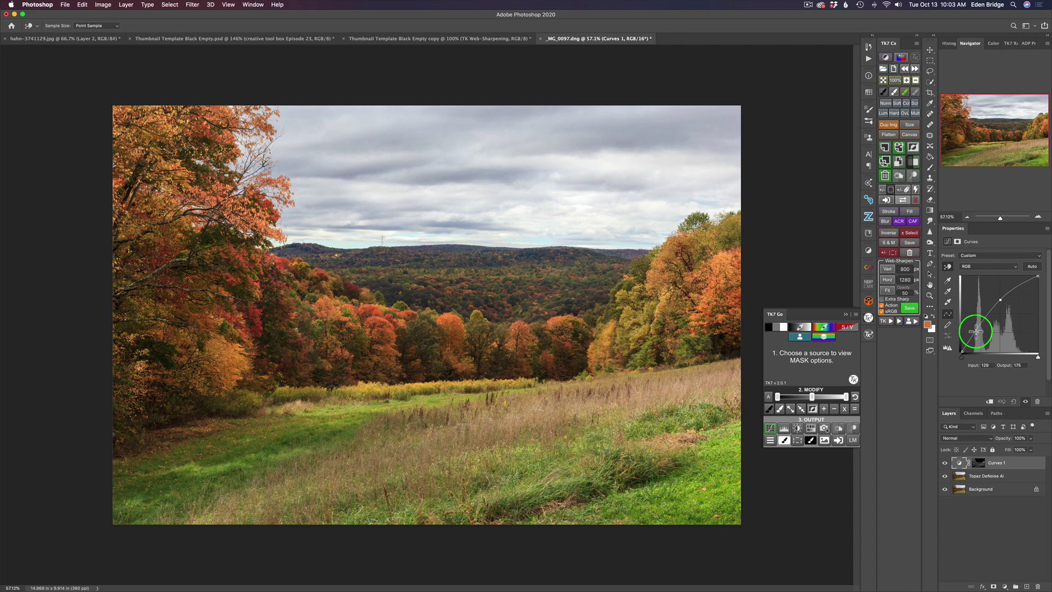
left_click_drag(976, 331, 977, 332)
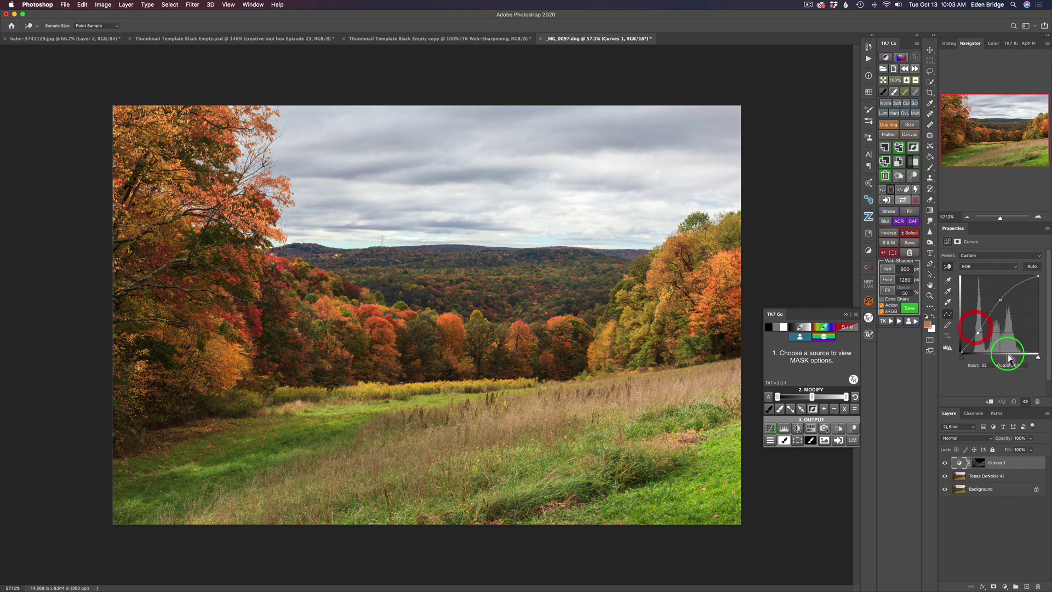
- Toggle the Curves 1 layer's visibility repeatedly to compare the foliage with and without the adjustment
left_click(944, 463)
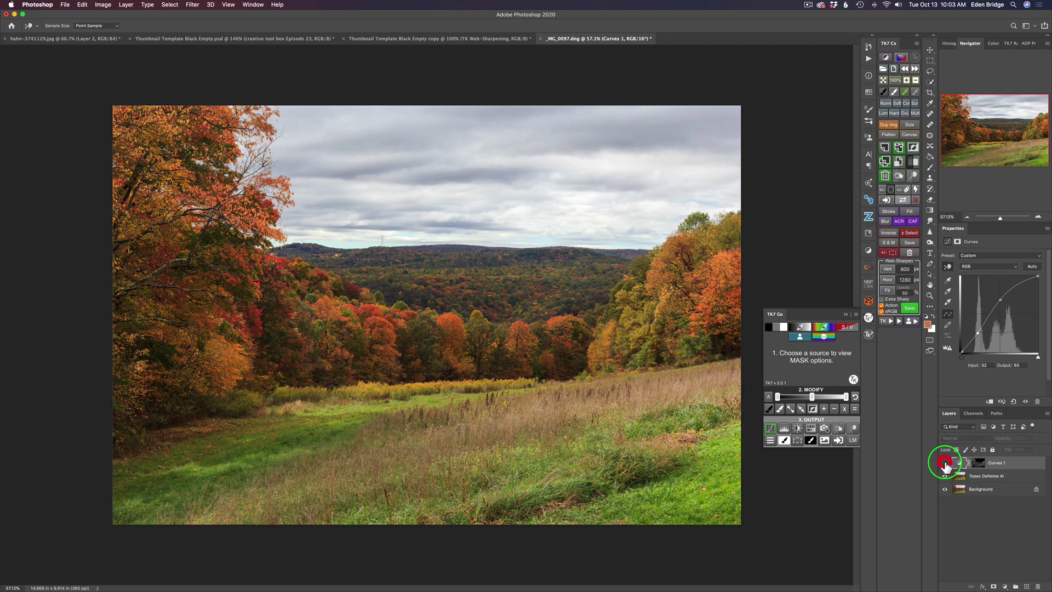
left_click(945, 463)
left_click(944, 463)
left_click(944, 463)
left_click(945, 464)
left_click(944, 463)
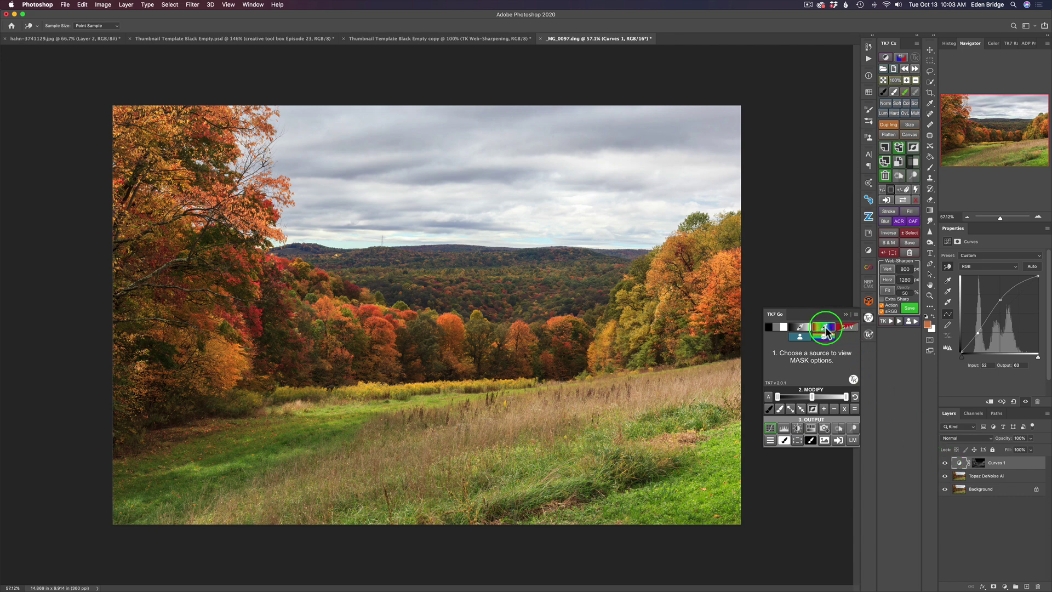
- Create another Infinity Color mask from the orange tree in the middle tree line and output it as a Hue/Saturation layer
left_click(827, 332)
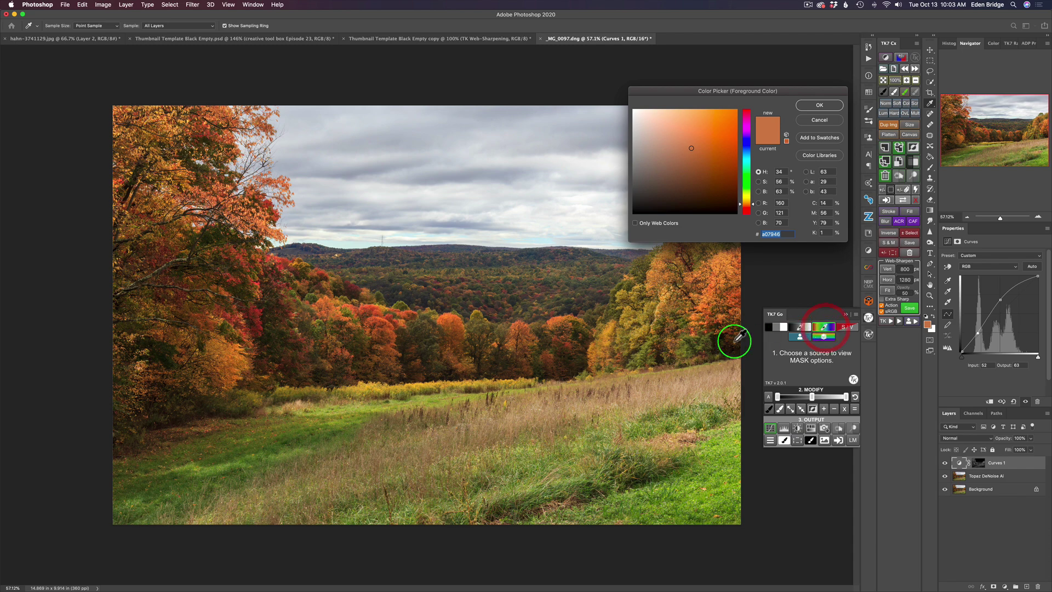
left_click_drag(454, 324, 448, 314)
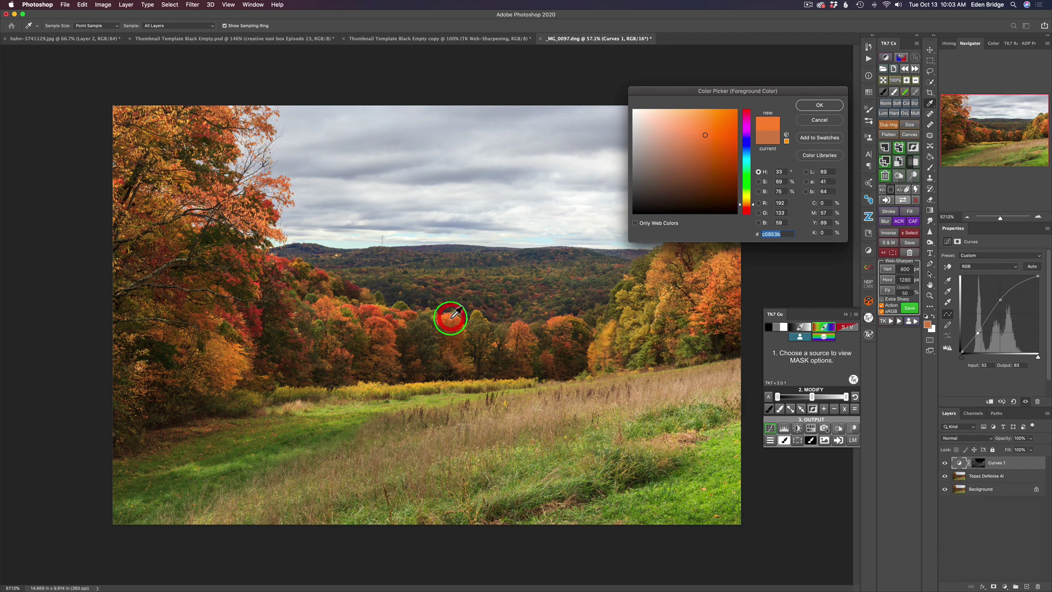
left_click(820, 105)
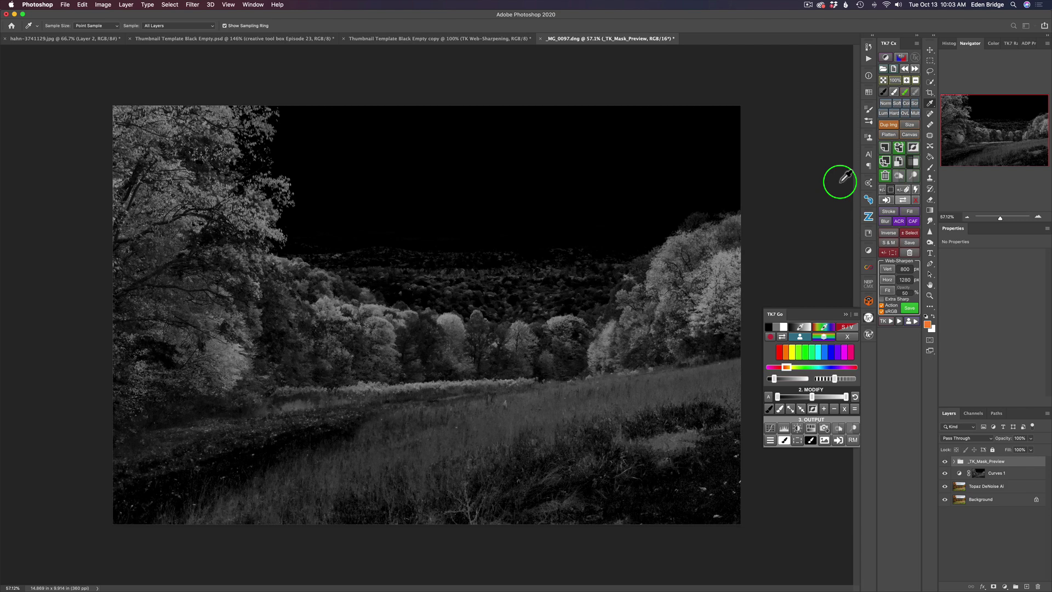
left_click(811, 427)
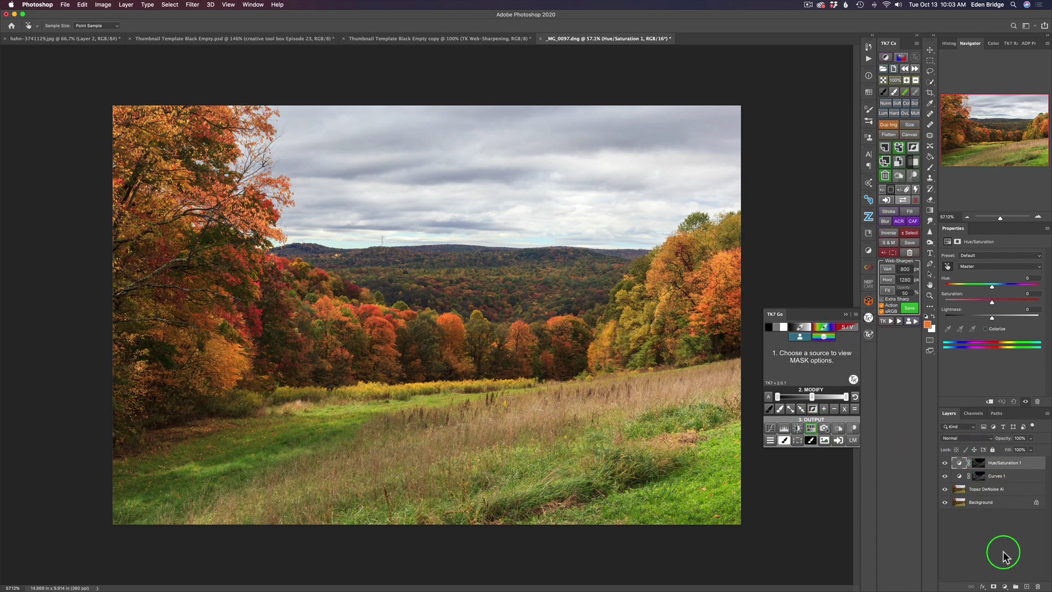
left_click(1005, 587)
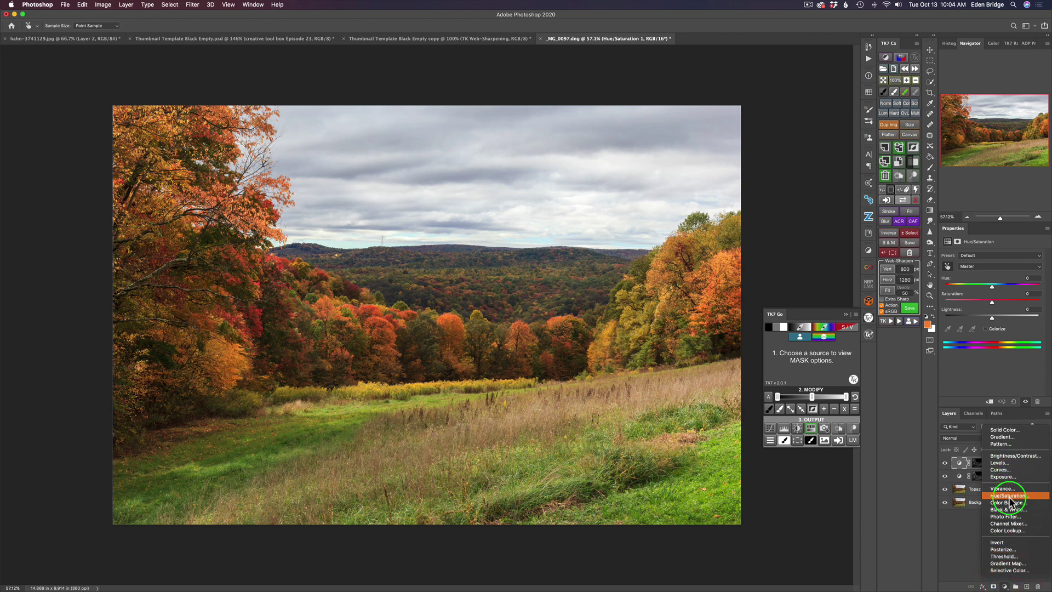
- Boost the orange foliage by setting the Hue/Saturation 1 layer's saturation to +37
left_click(963, 523)
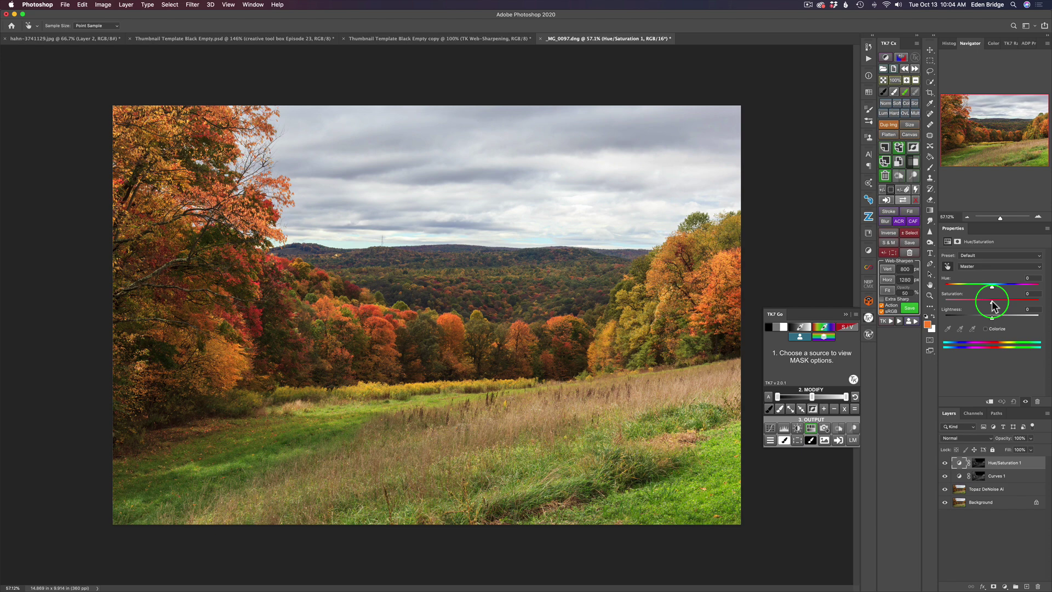
left_click(449, 319)
left_click_drag(992, 301, 1017, 309)
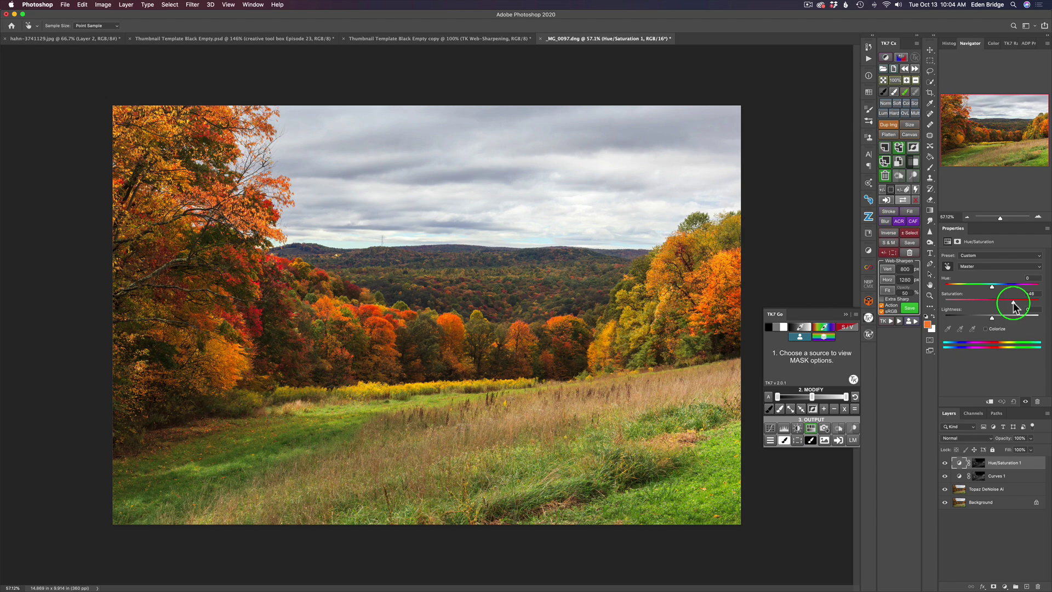
left_click_drag(1014, 302, 1009, 305)
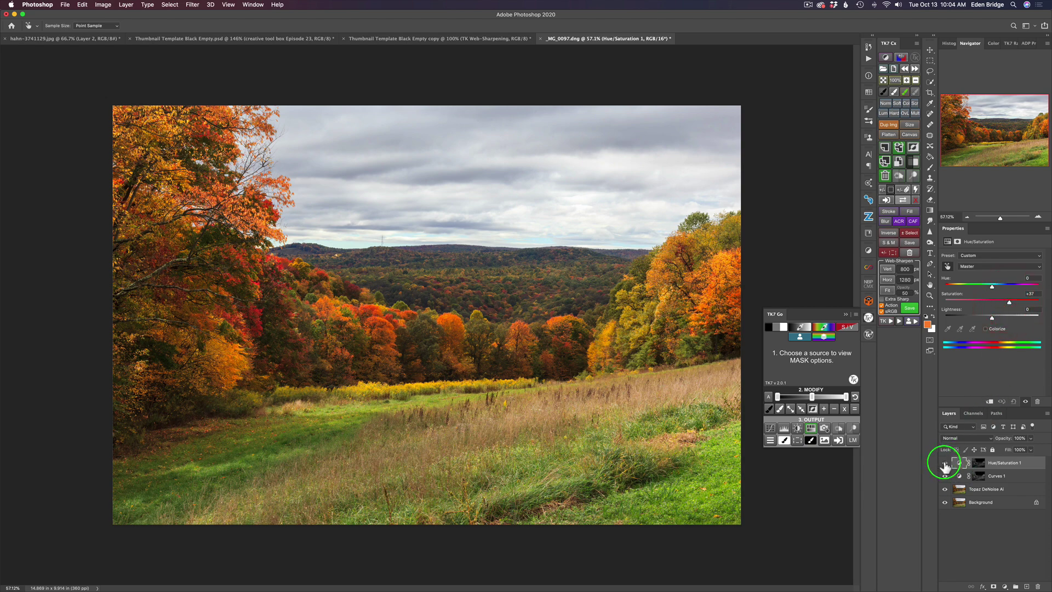
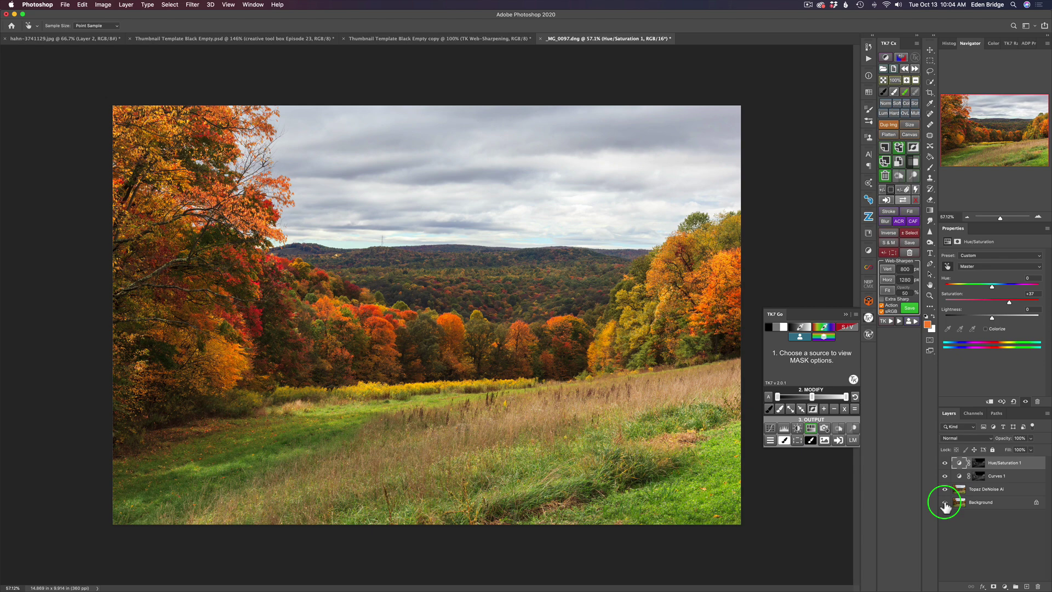
- Compare the edited photo with the original by showing only the Background layer, restore all layers and deselect them
left_click(945, 504, "alt")
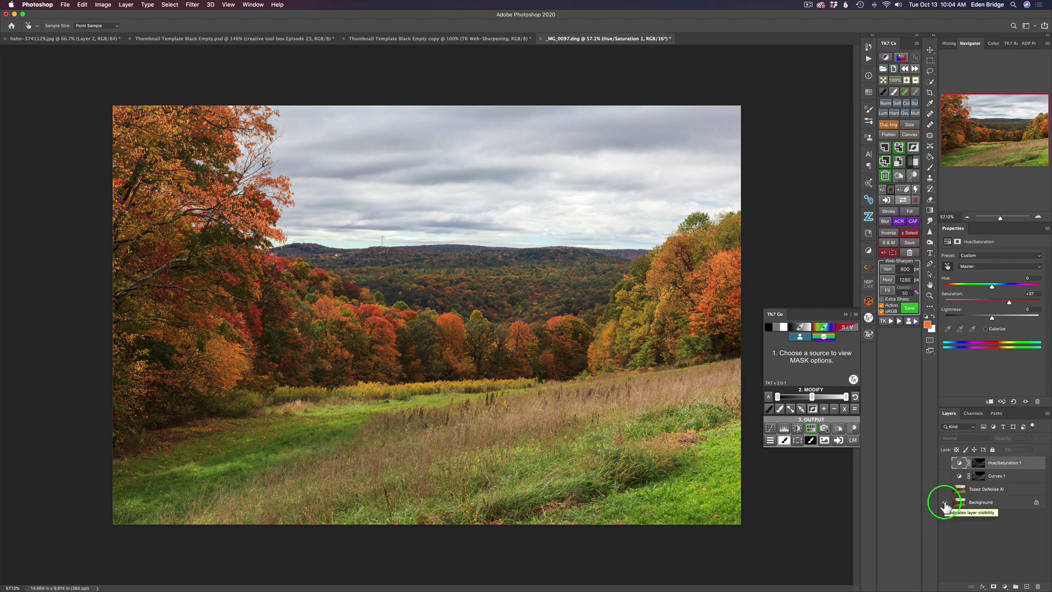
left_click(945, 504, "alt")
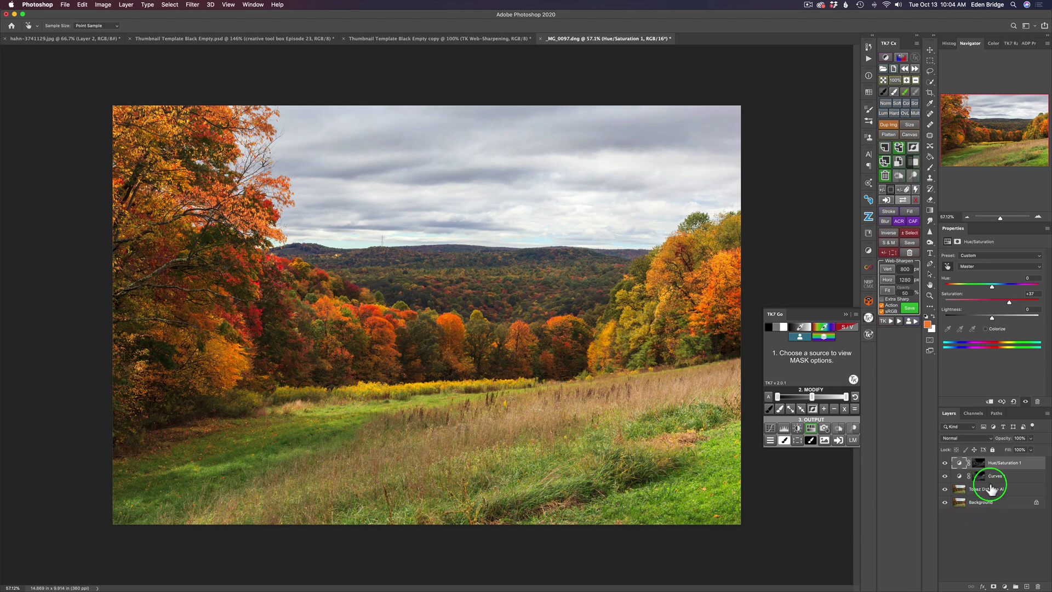
left_click(979, 534)
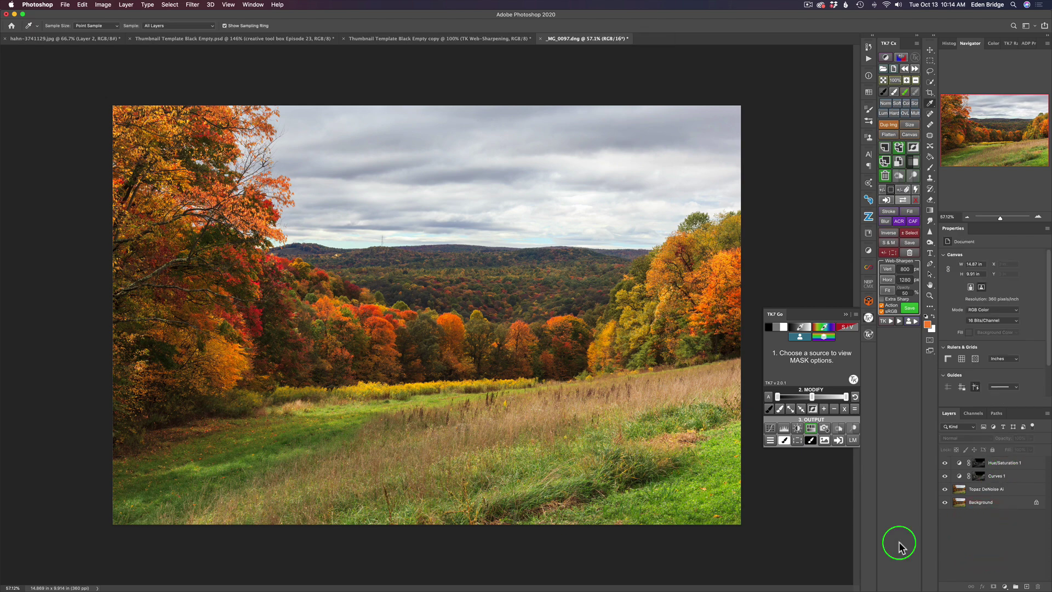
- Lower the Hue/Saturation 1 layer's opacity to 69% and toggle its visibility to compare the foliage
left_click(964, 463)
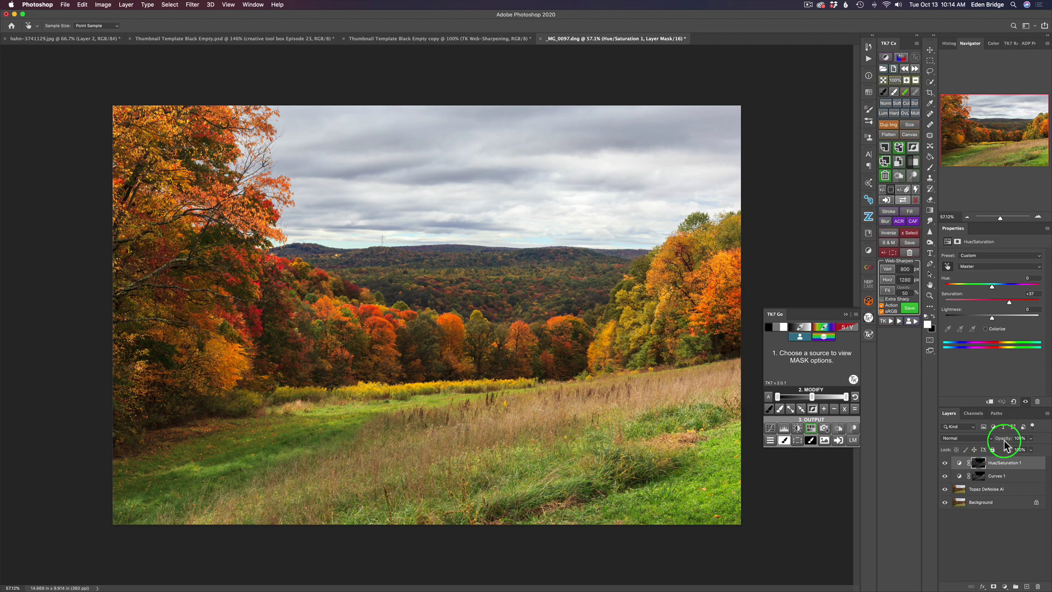
left_click_drag(1008, 442, 862, 427)
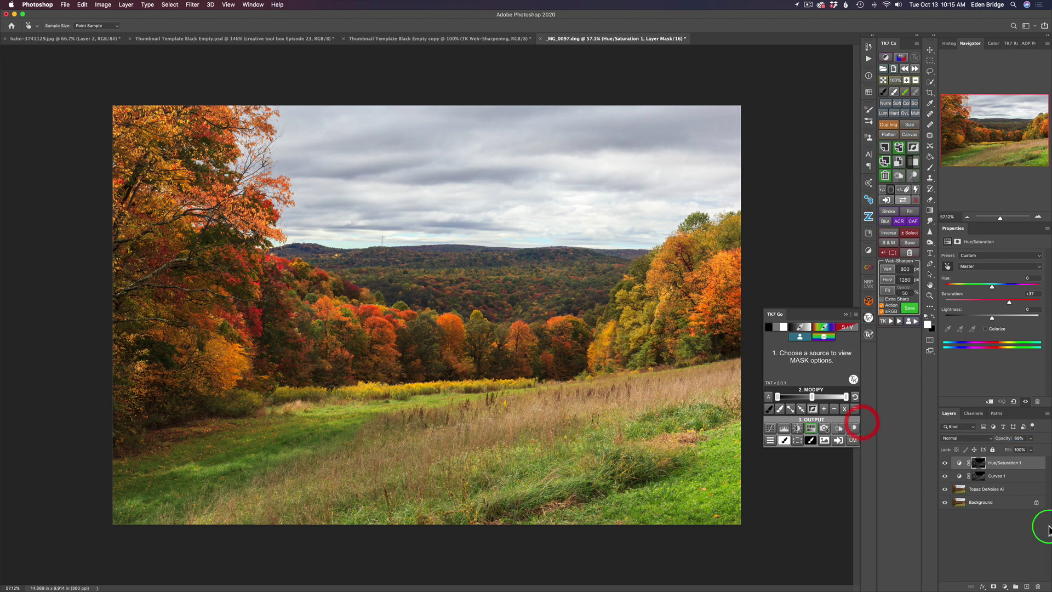
left_click(944, 463)
left_click(944, 465)
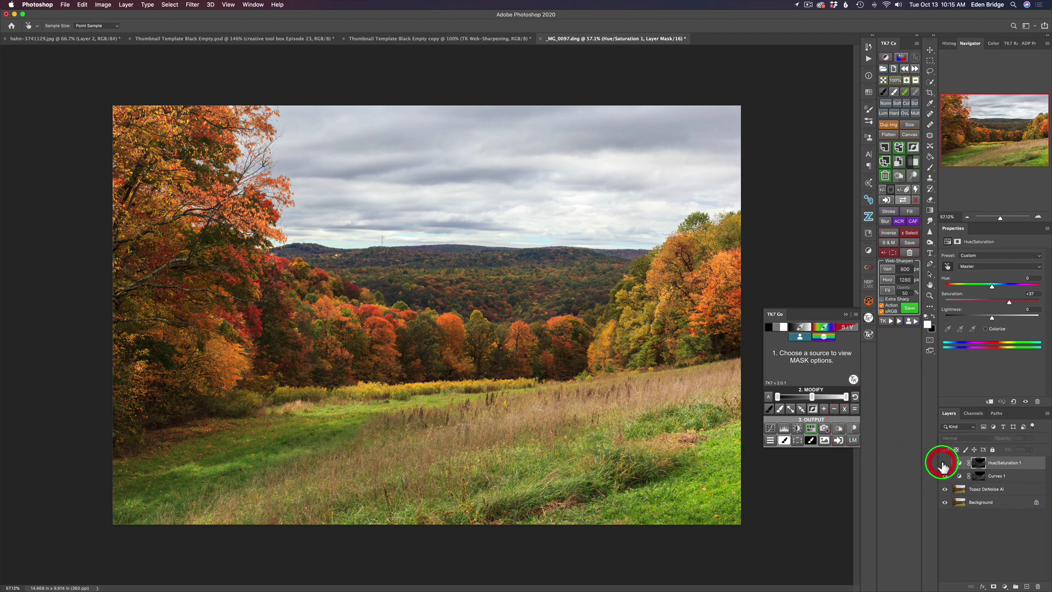
left_click(944, 465)
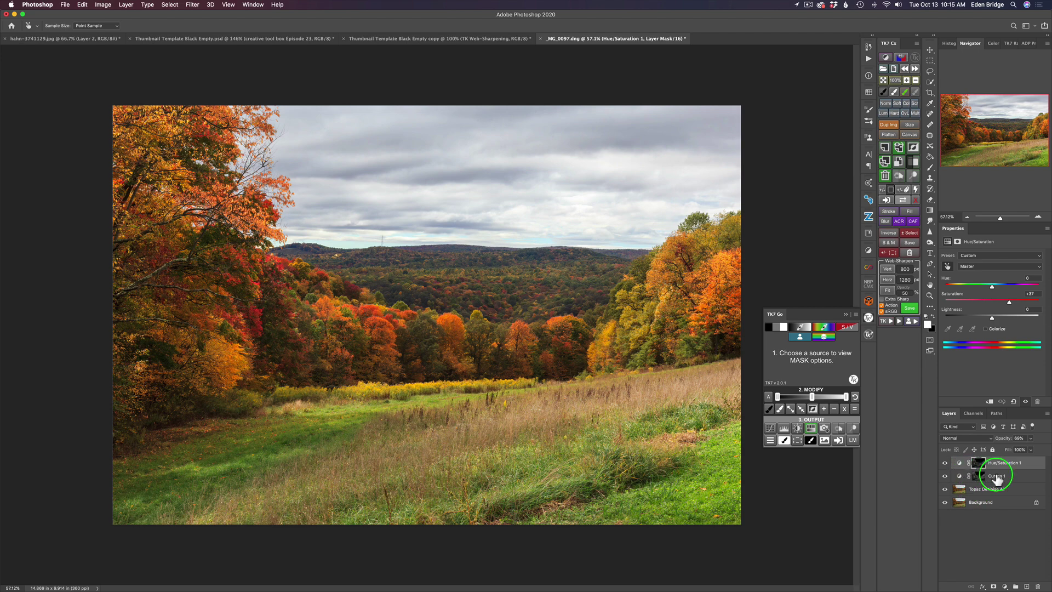
- Lower the Curves 1 layer's opacity to 71% and compare the result with the layer hidden and with the original background
left_click(959, 476)
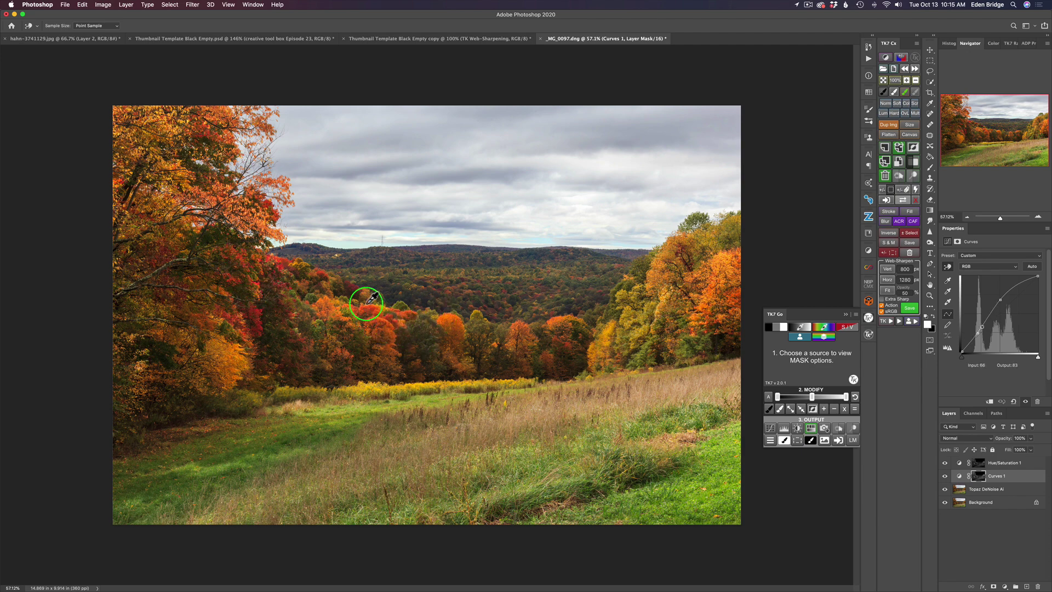
left_click(945, 476)
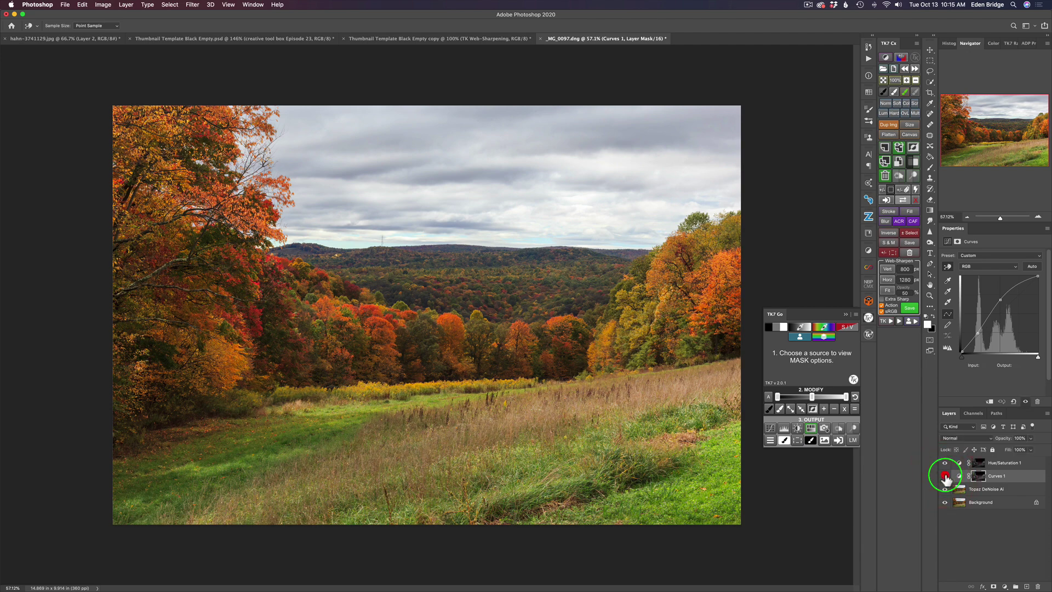
left_click(945, 477)
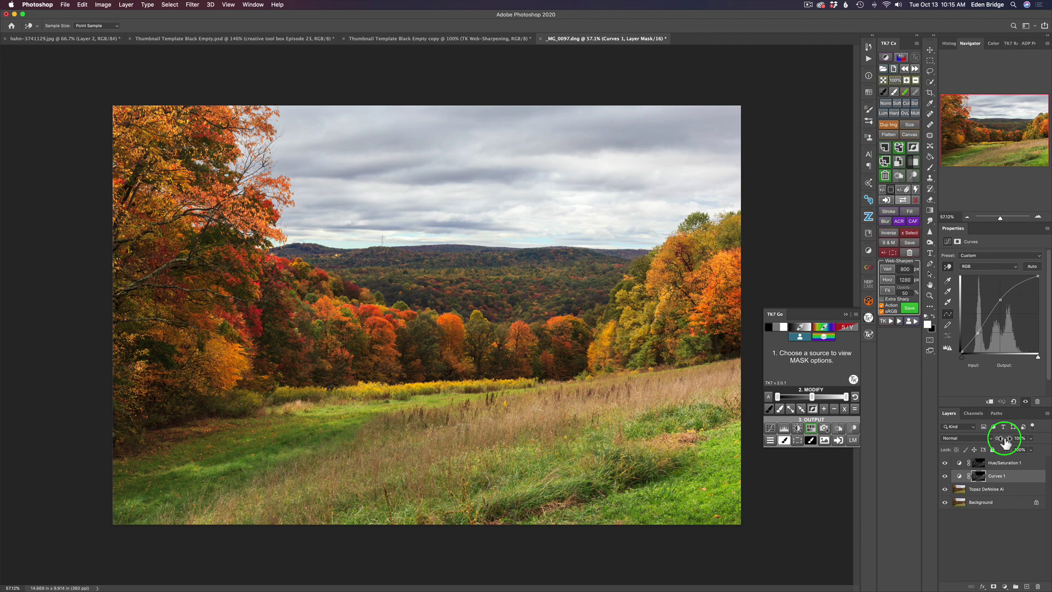
left_click_drag(1006, 443, 870, 422)
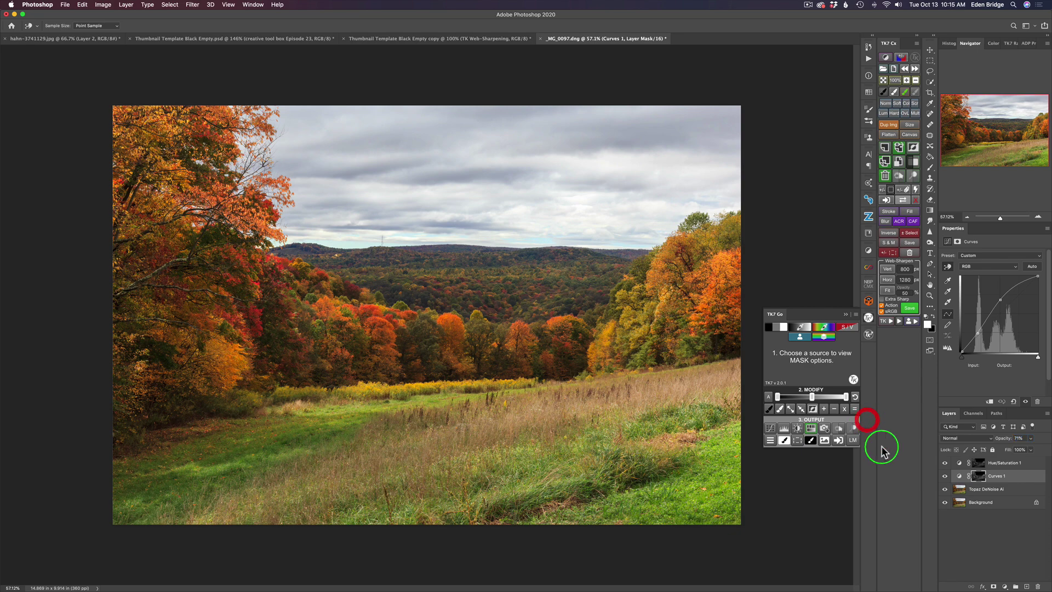
left_click(945, 476)
left_click(945, 476)
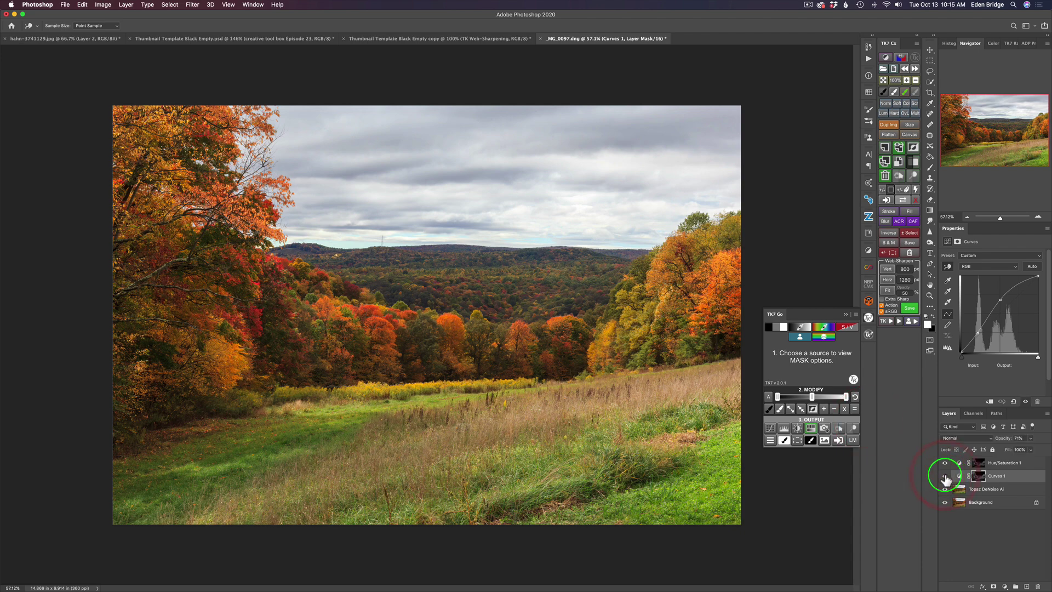
left_click(945, 502, "alt")
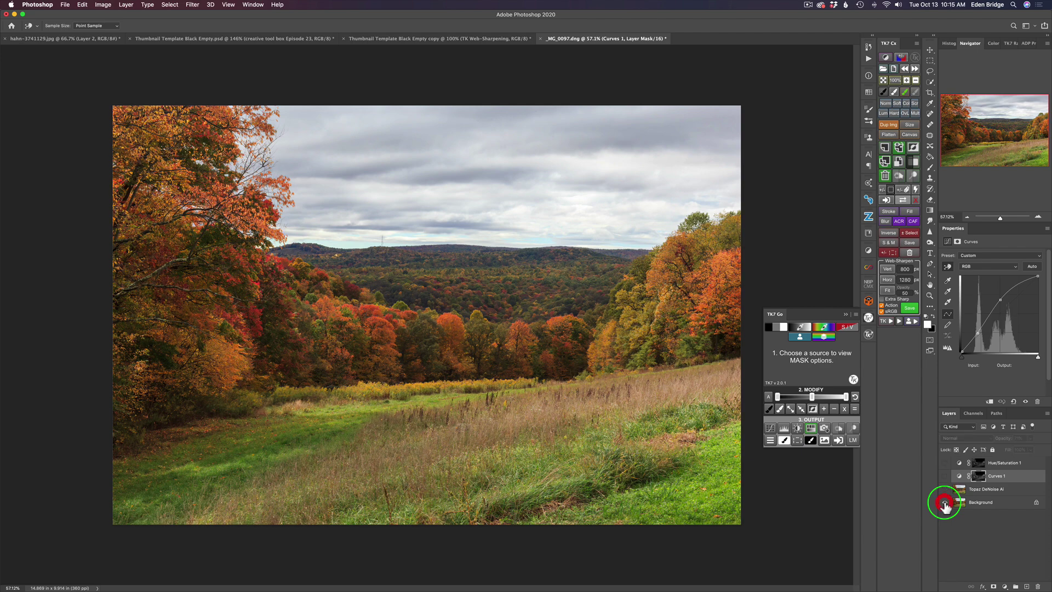
left_click(944, 502, "alt")
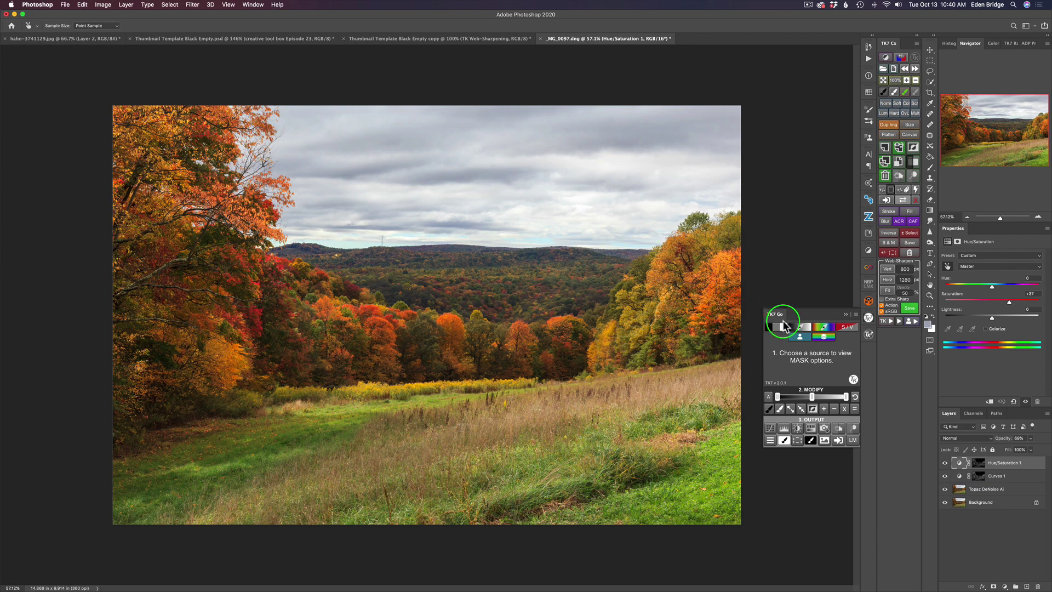
- Create an Infinity Color mask from the blue-gray of the cloudy sky, using RGB 152, 153, 168
left_click(826, 329)
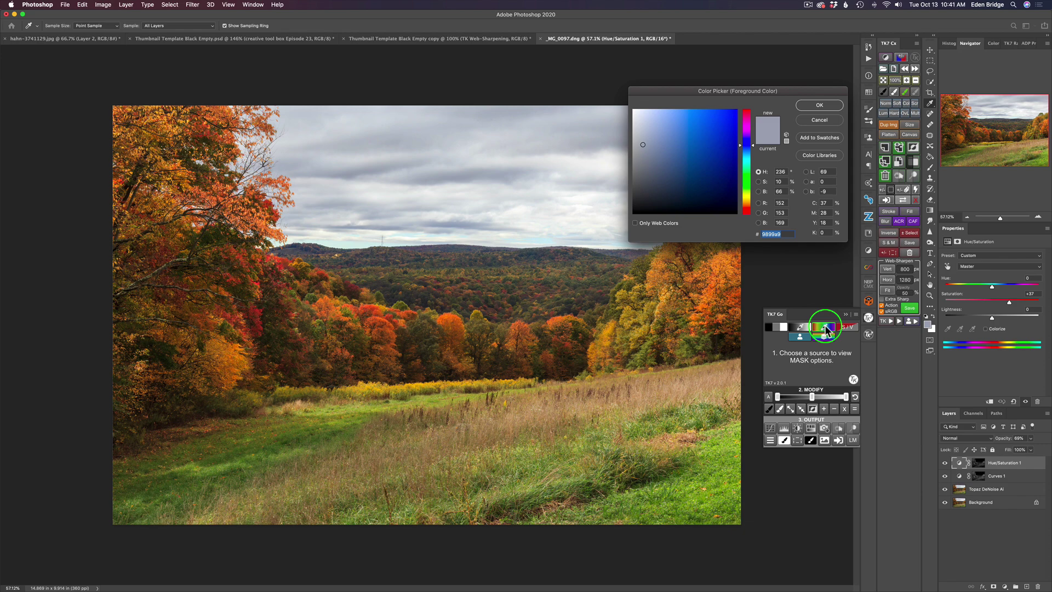
left_click(465, 175)
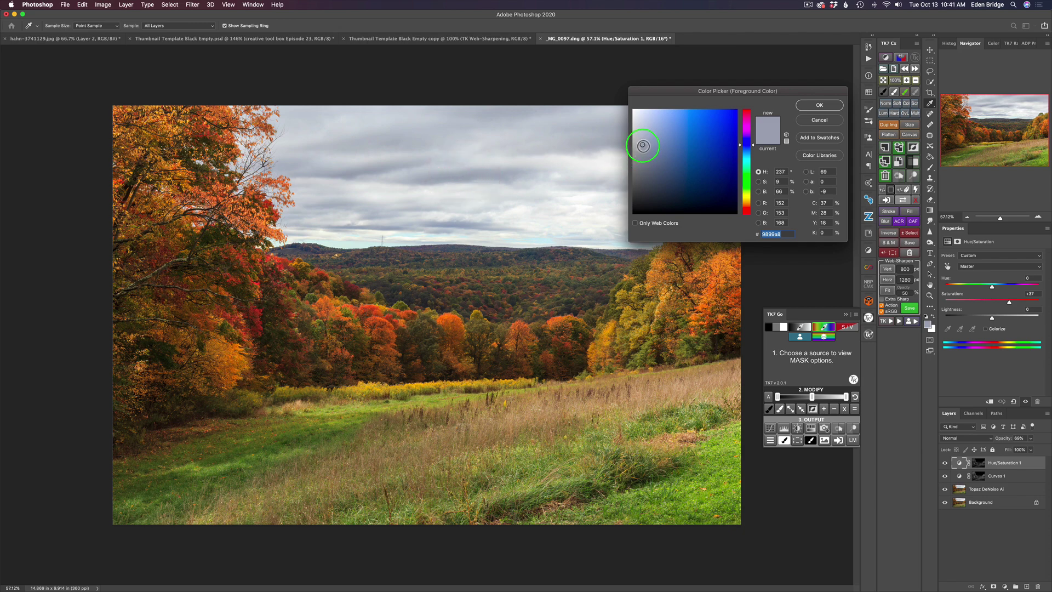
left_click(820, 104)
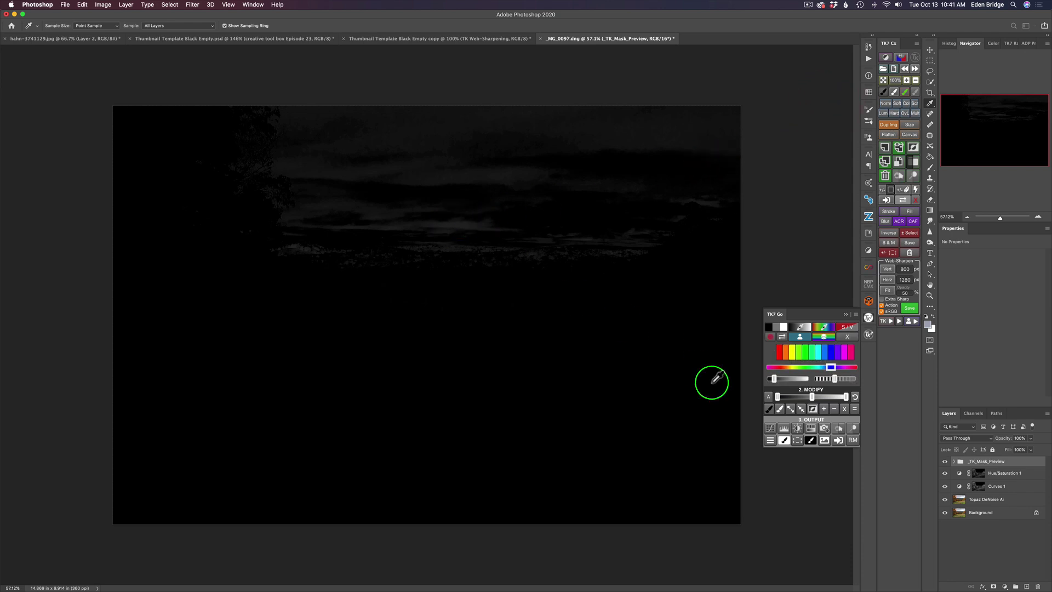
- Expand the sky mask's selected area in small increments and output it as a masked Curves adjustment layer
left_click(740, 463)
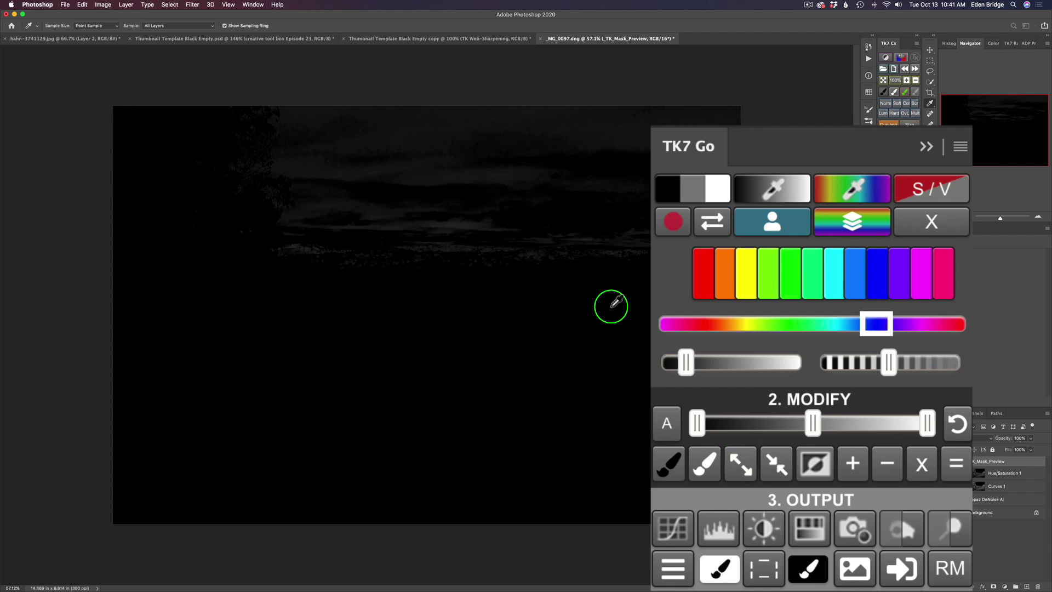
left_click(740, 466)
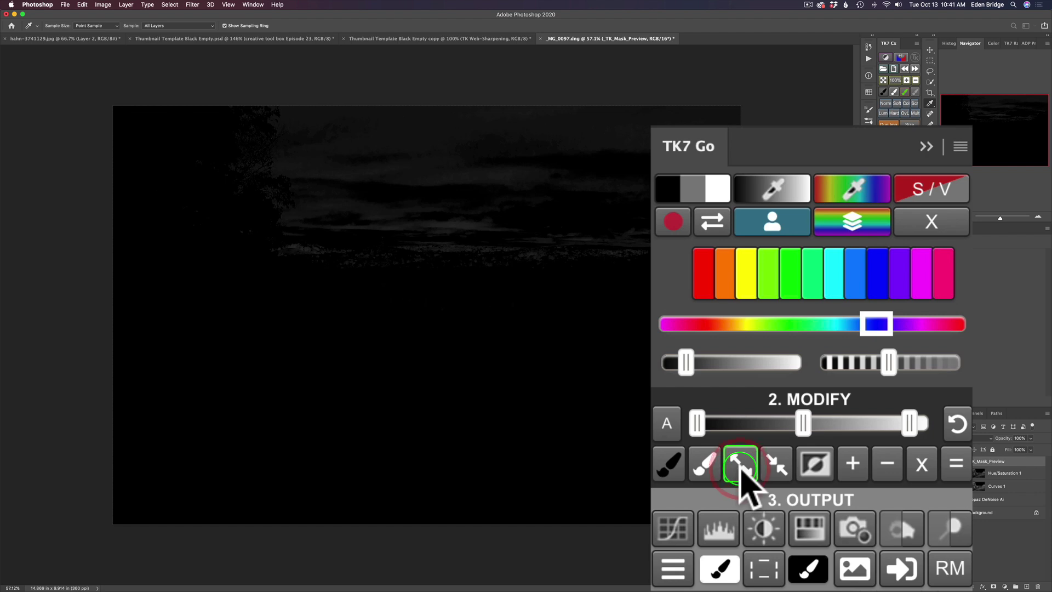
left_click(740, 467)
left_click(741, 467)
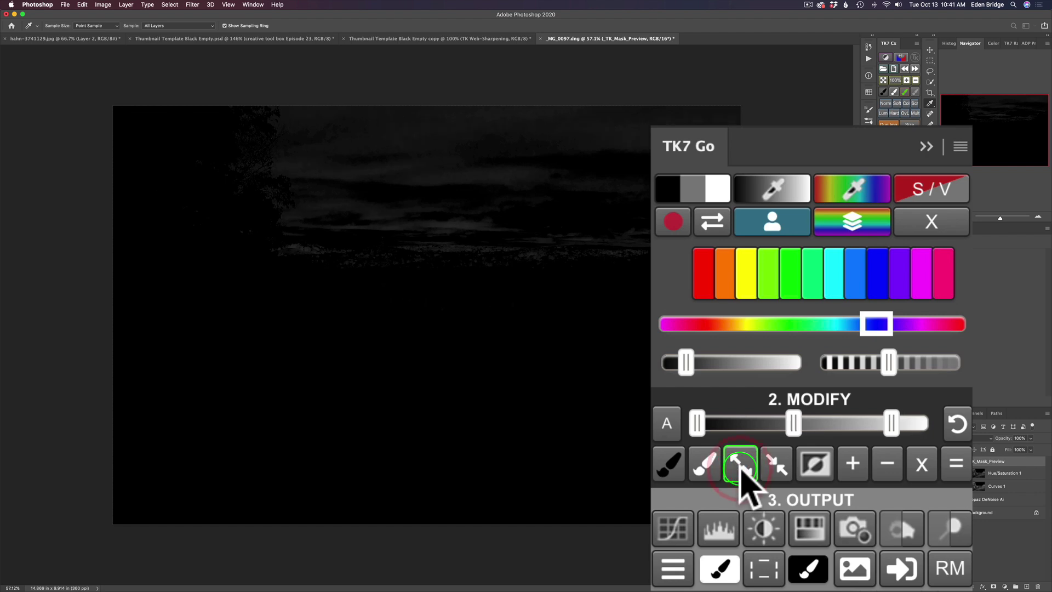
left_click(773, 461)
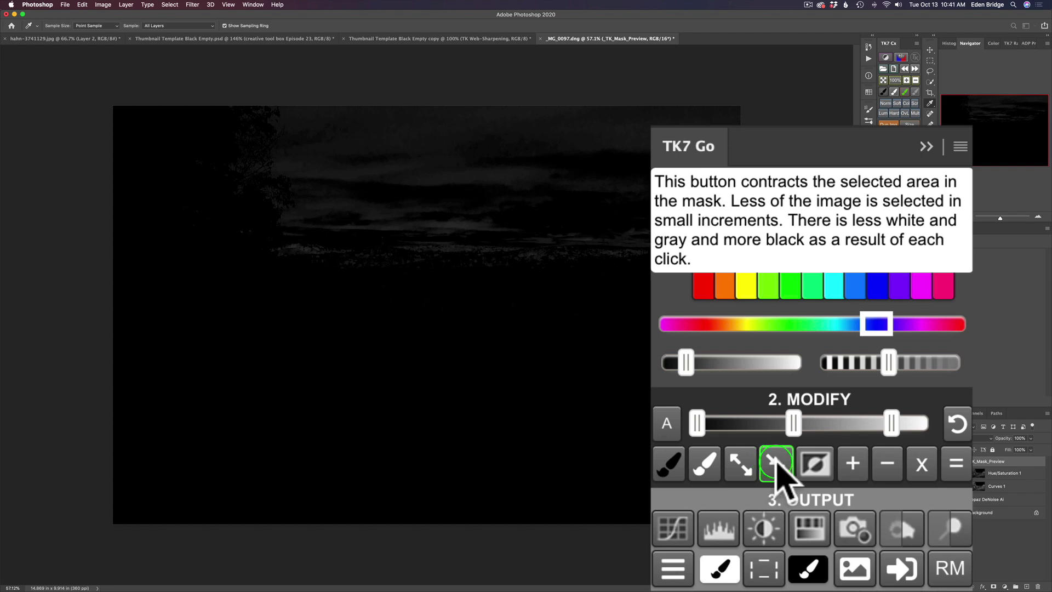
left_click(536, 233)
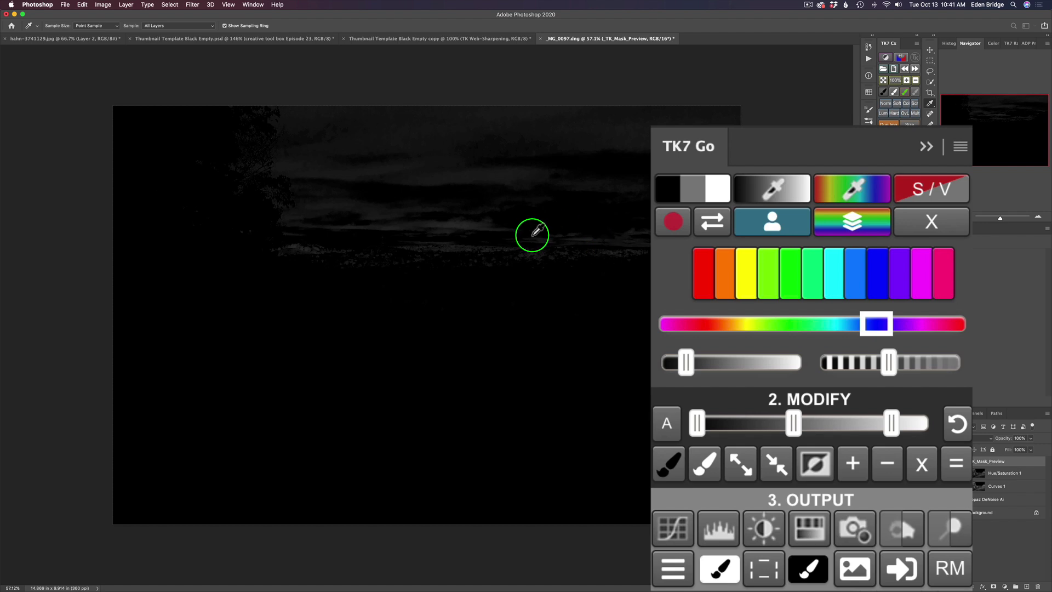
left_click(903, 466)
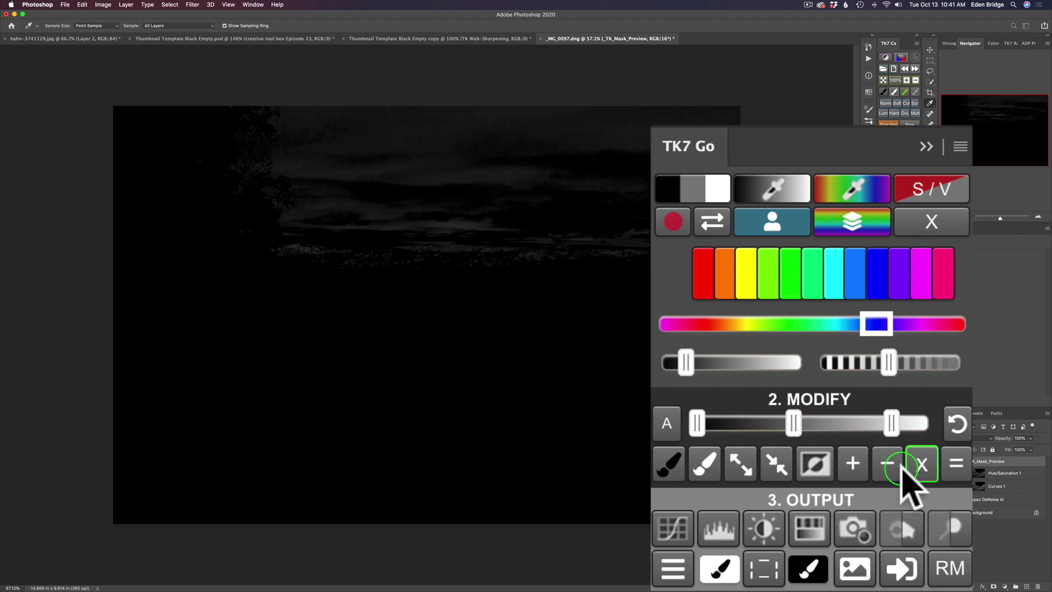
left_click(676, 529)
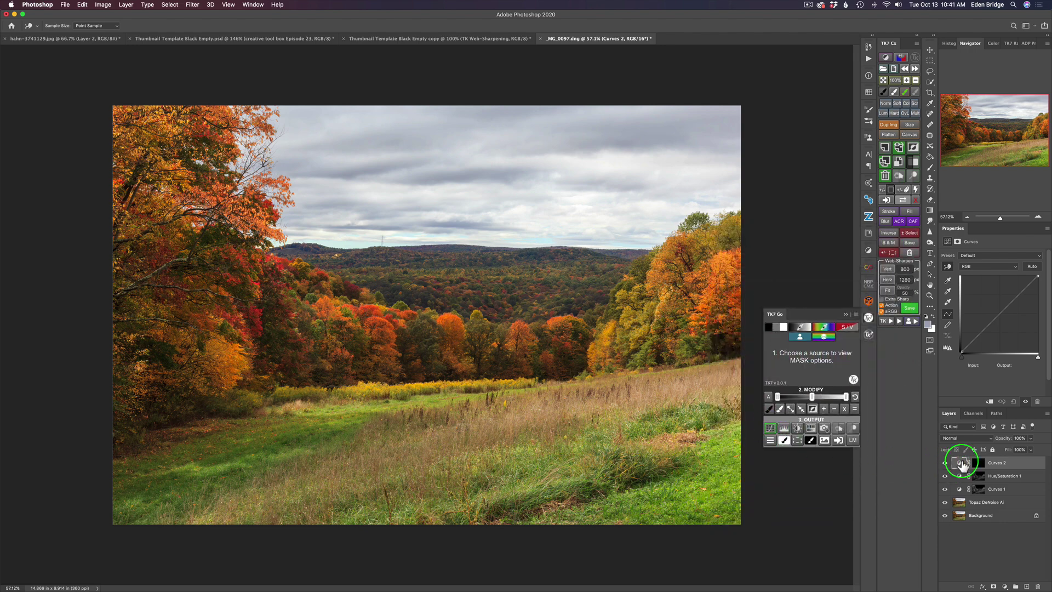
- Set the Curves 2 layer's blending mode to Multiply and toggle its visibility to compare the sky
left_click(980, 464)
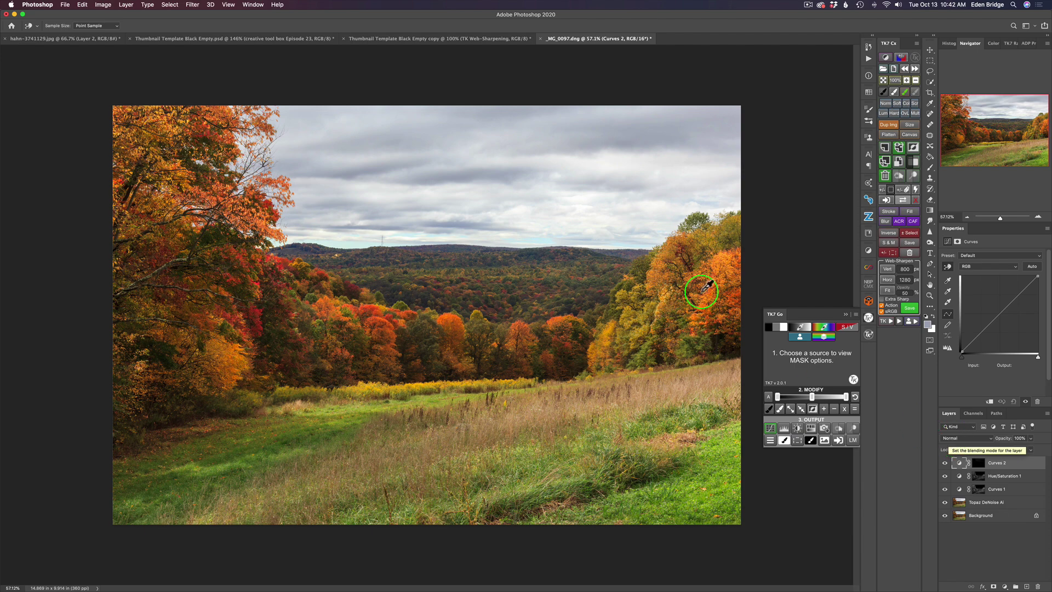
left_click(987, 438)
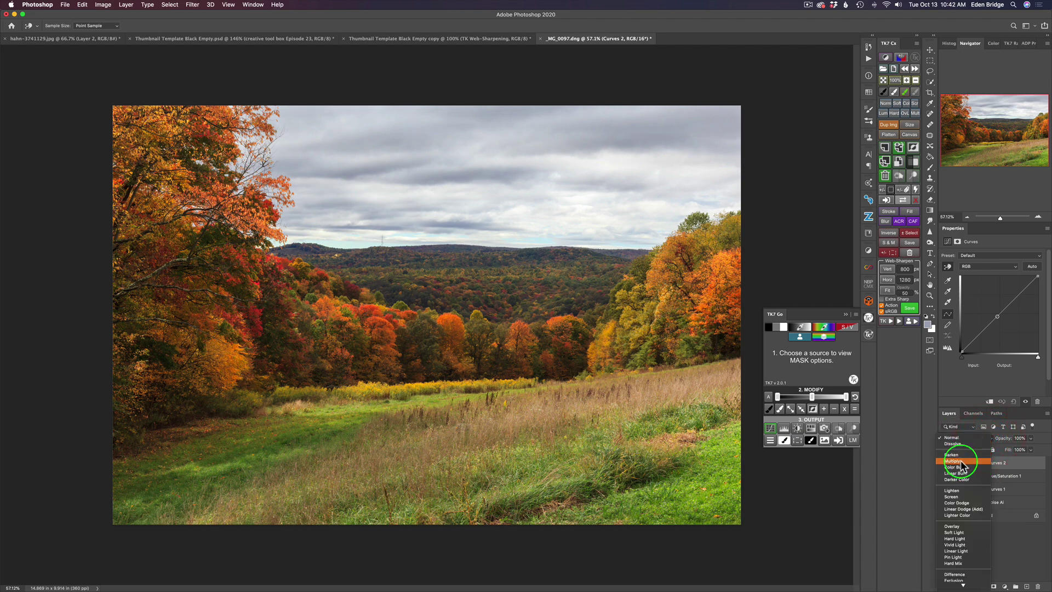
left_click(962, 462)
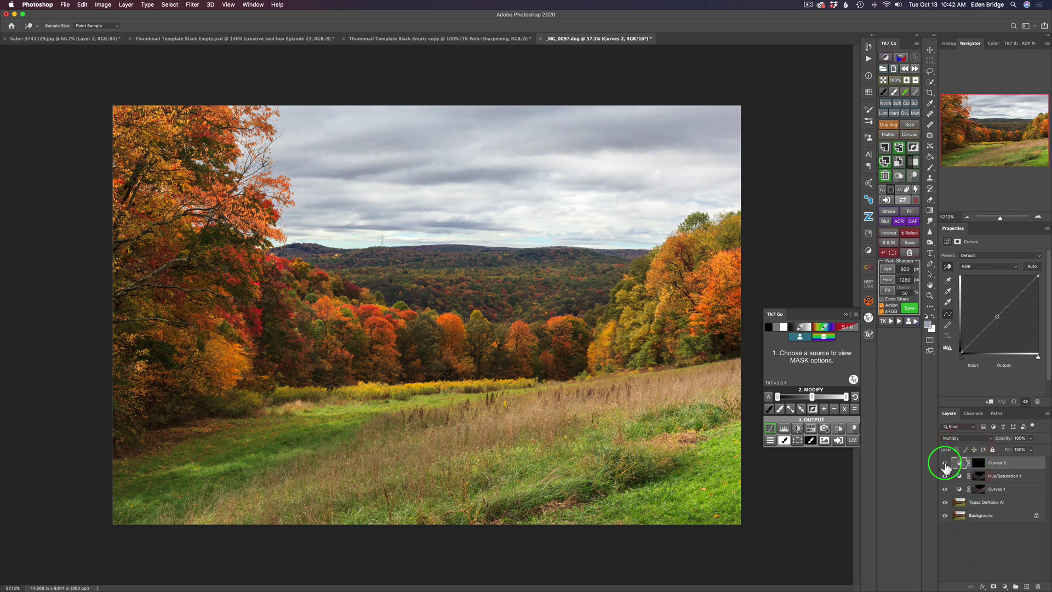
right_click(944, 464)
left_click(944, 465)
left_click(945, 465)
- Darken the sky by pulling the Curves 2 curve down at input 68 to output 18, and toggle the layer to compare
left_click_drag(985, 332, 983, 345)
left_click(944, 463)
left_click(944, 464)
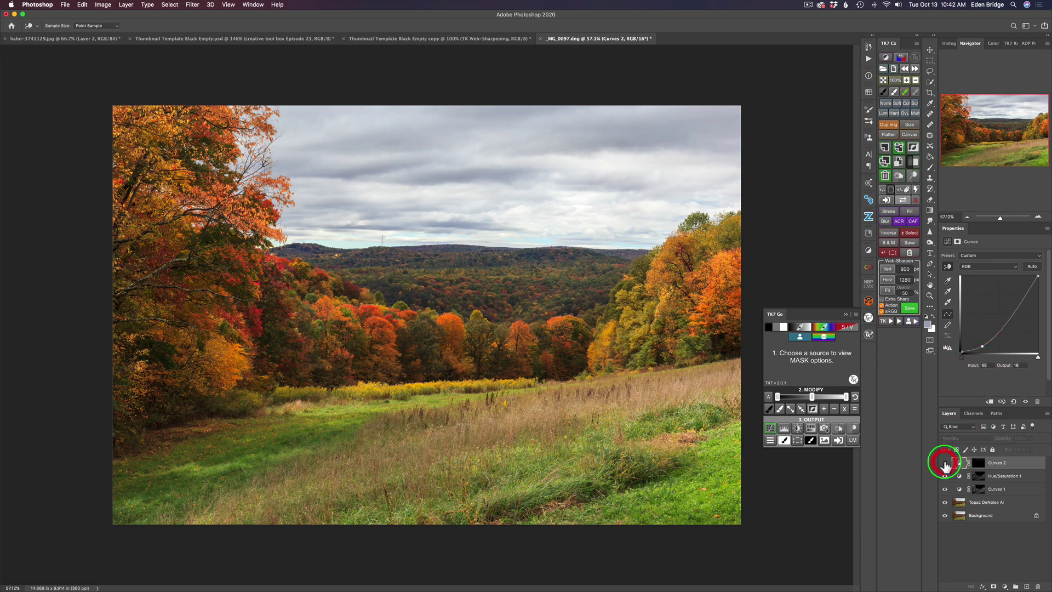
left_click(945, 463)
left_click(944, 464)
left_click(945, 464)
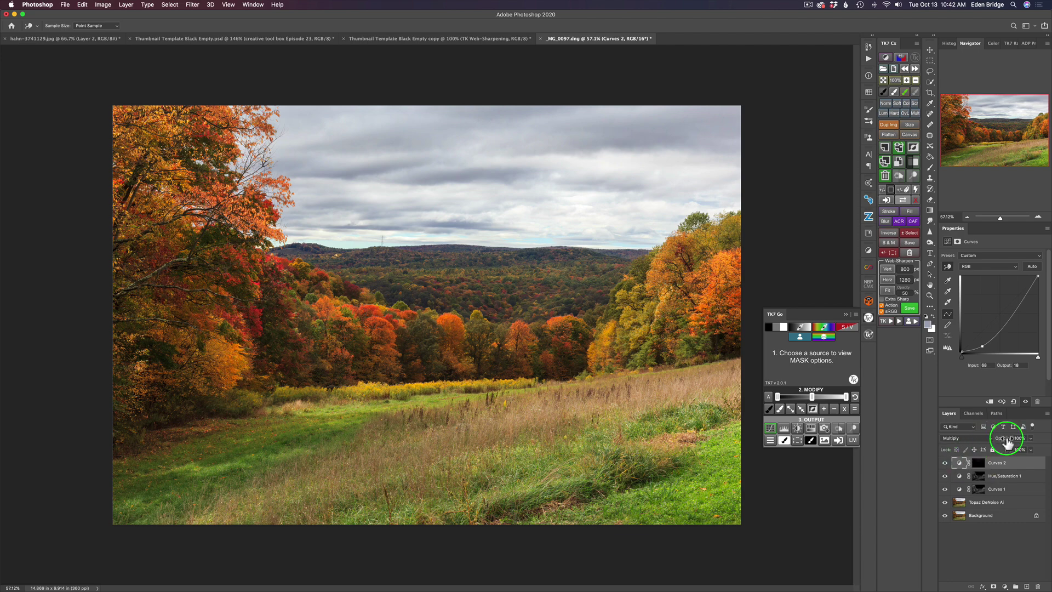
- Try different opacities for the Curves 2 layer and settle on 93%
left_click_drag(1007, 441, 977, 449)
left_click(747, 407)
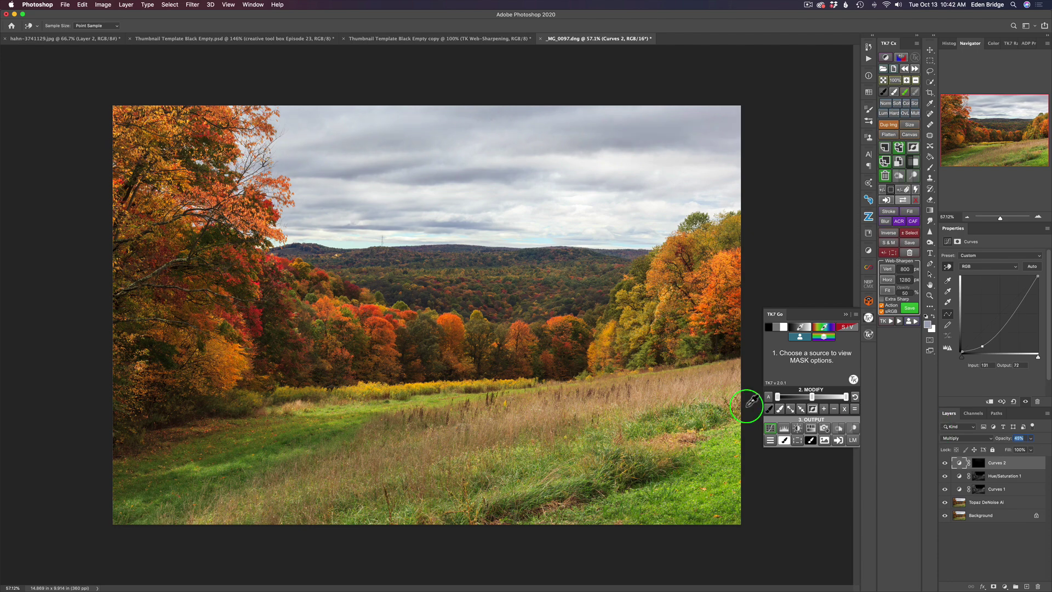
type("89")
left_click(737, 407)
type("100")
key("Return")
type("93")
left_click(734, 406)
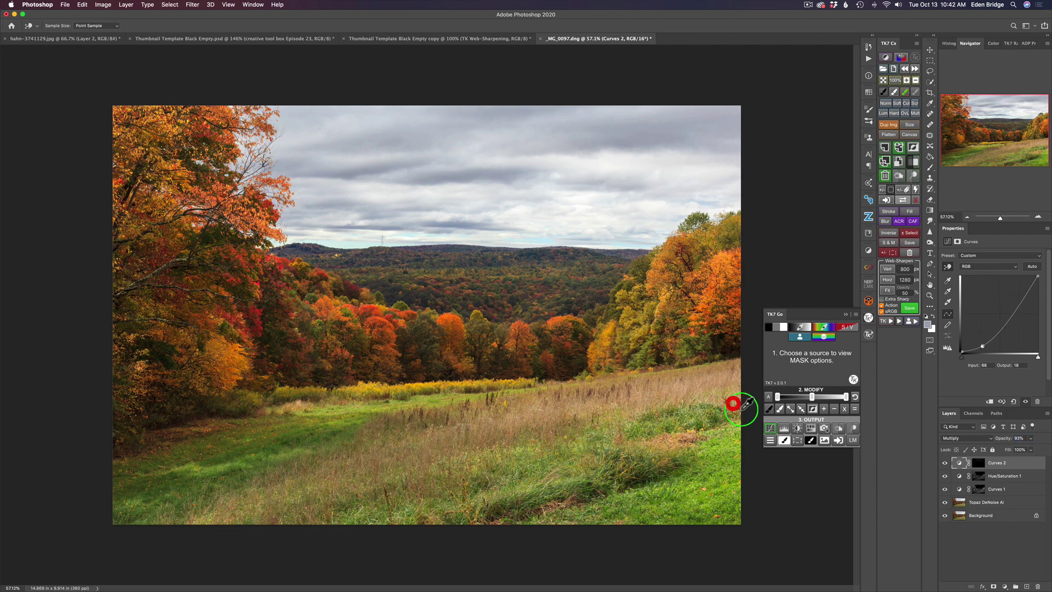
- Compare the sky with and without the Curves 2 layer, and the full edit against the original background
left_click(945, 462)
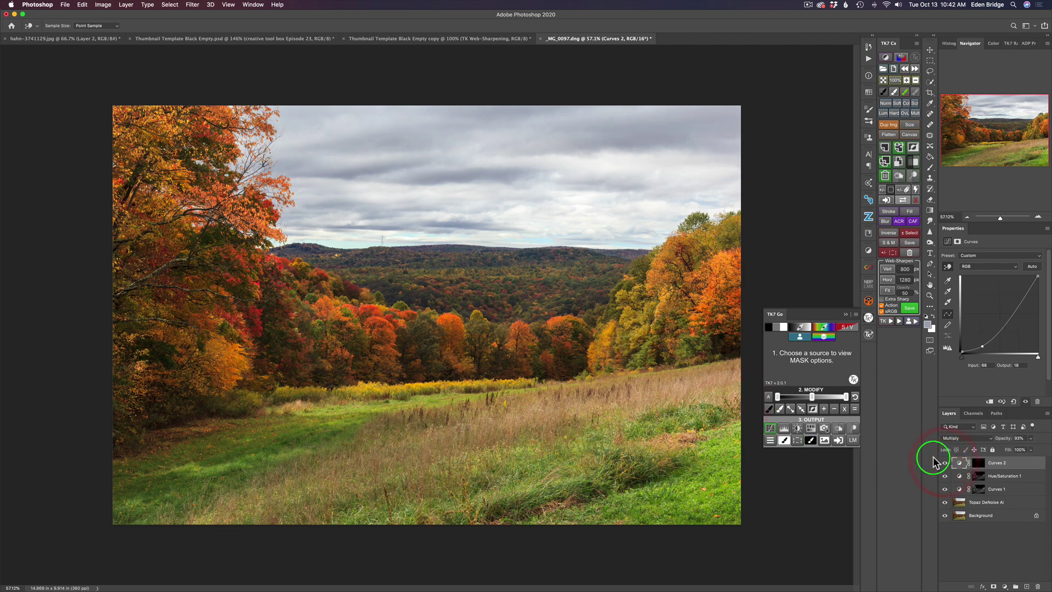
left_click(945, 516, "alt")
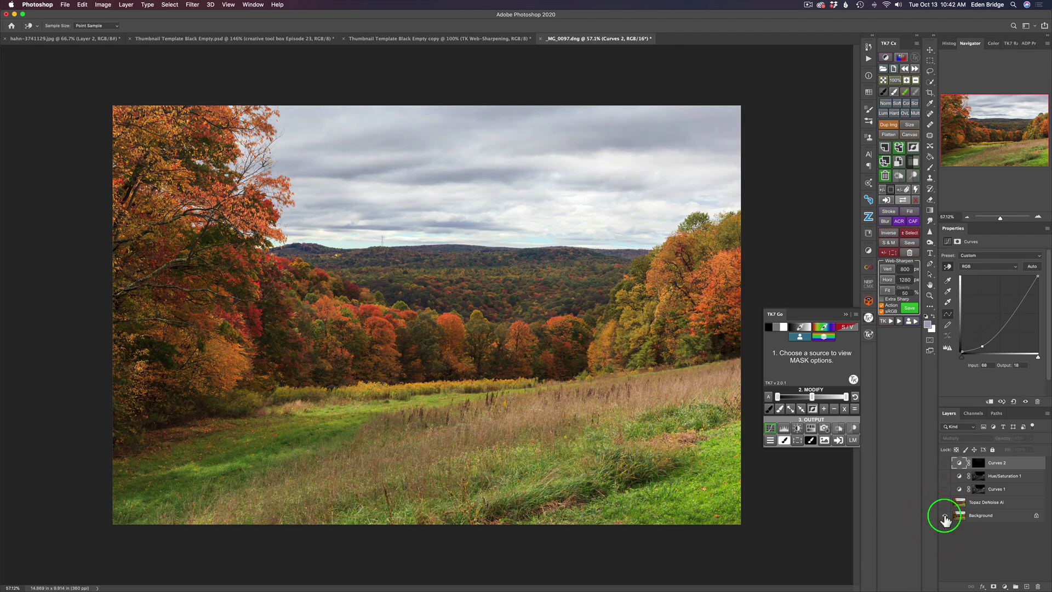
left_click(944, 516, "alt")
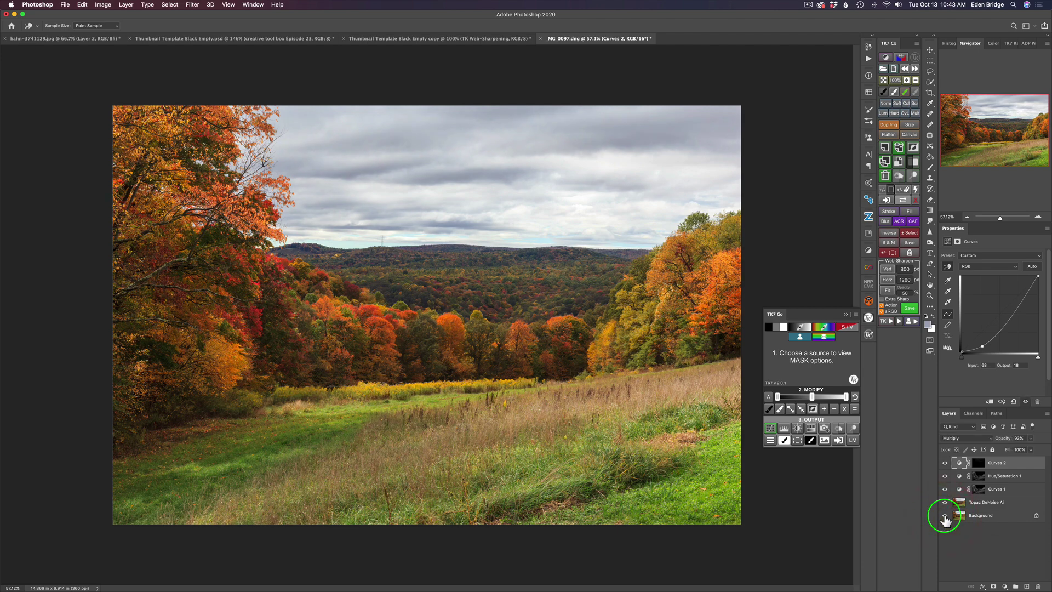